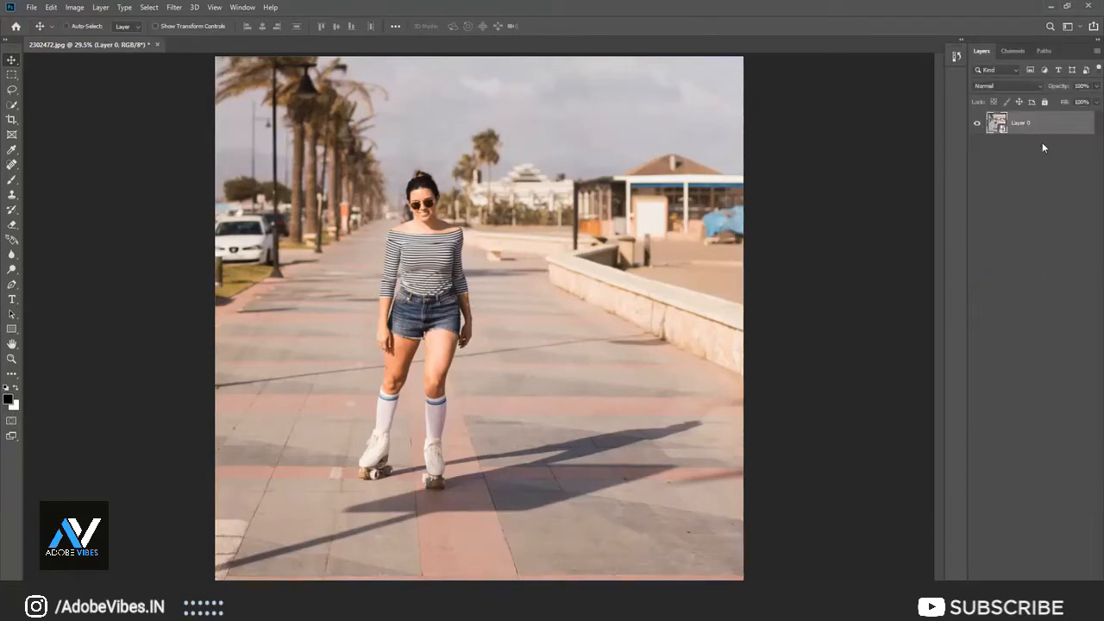
# Step: Duplicate Layer 0, hide the duplicate and make the original layer active
pyautogui.hotkey('ctrl', 'j')
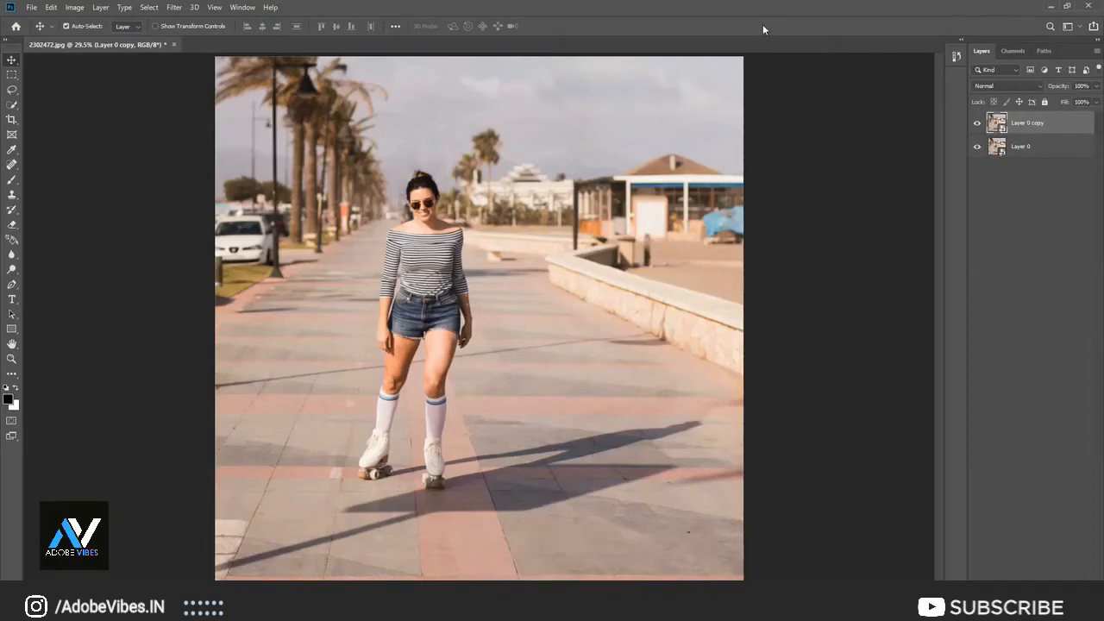
pyautogui.click(1021, 148)
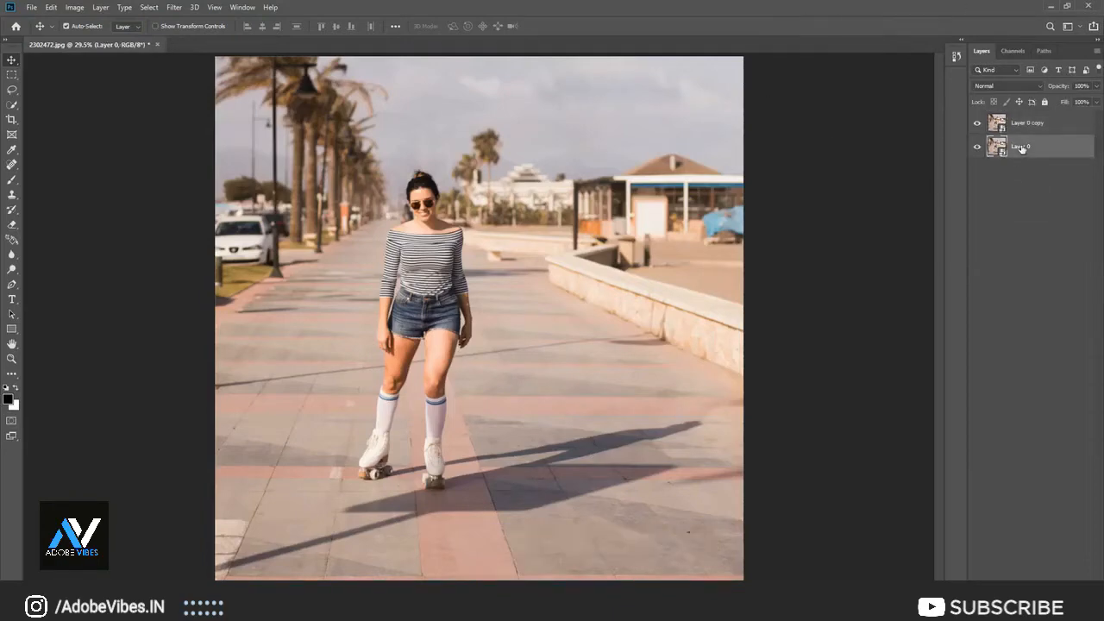
pyautogui.click(979, 125)
# Step: Open the Filter Gallery for Layer 0 and choose the Grain texture effect
pyautogui.click(175, 6)
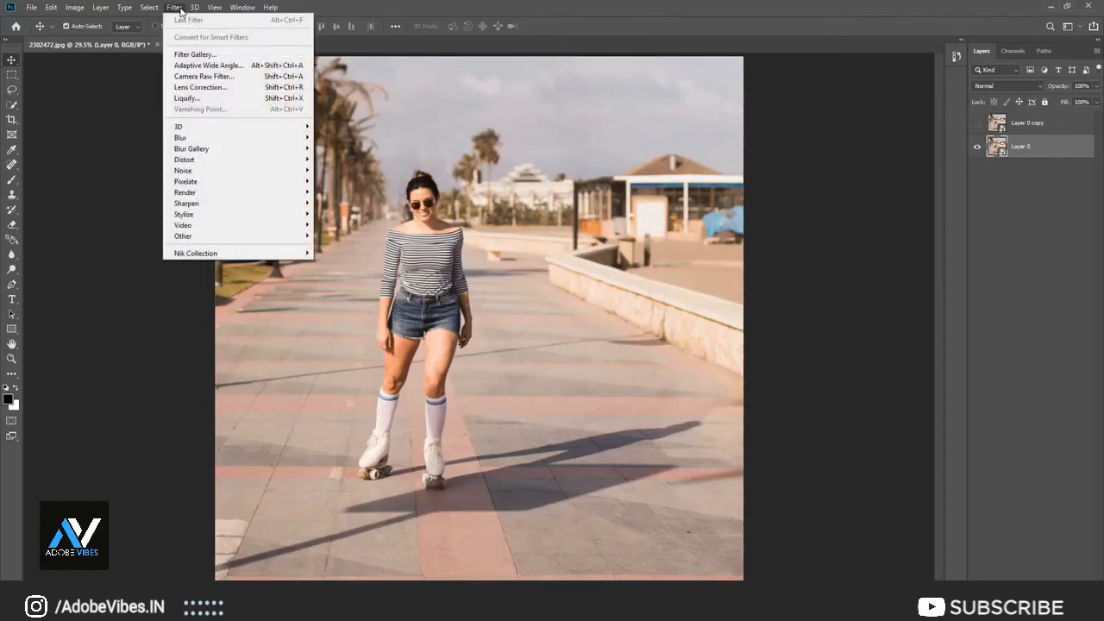
pyautogui.click(195, 54)
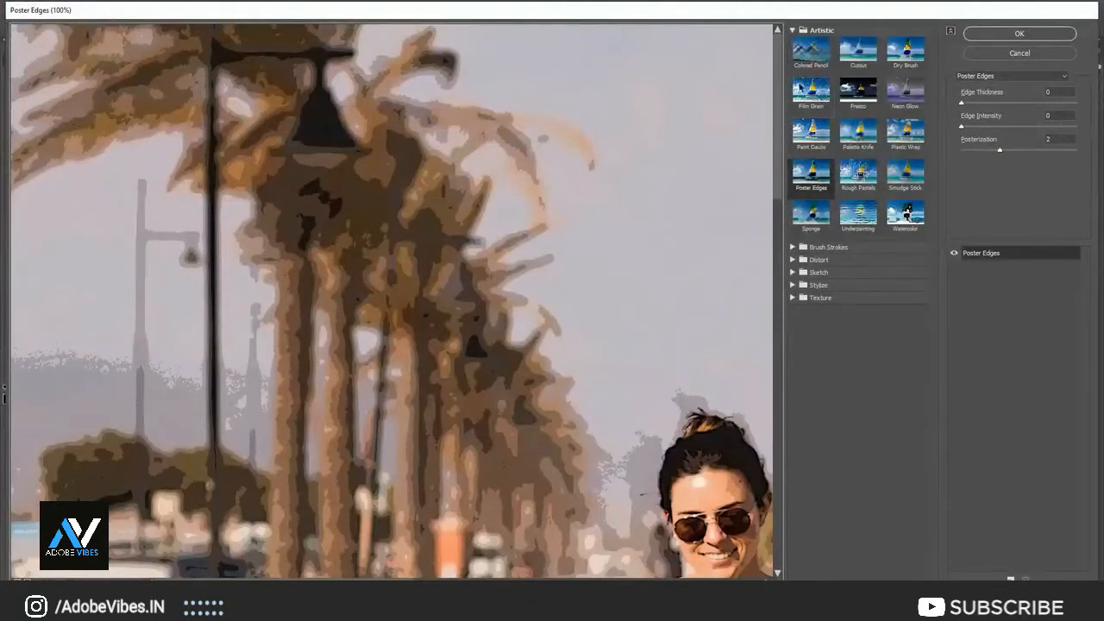
pyautogui.click(793, 31)
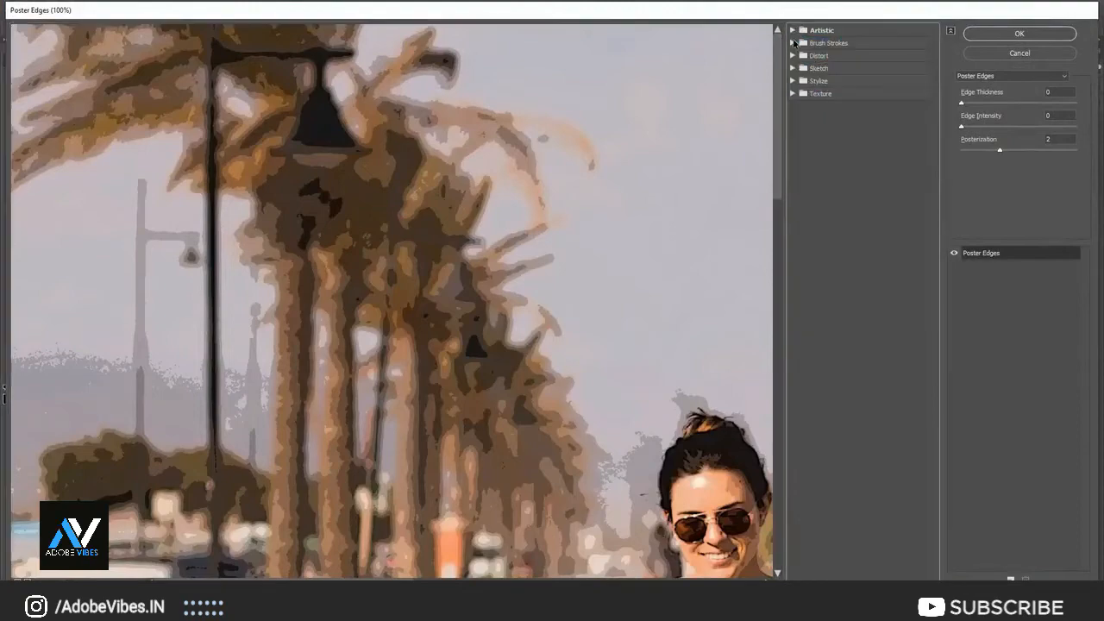
pyautogui.click(794, 94)
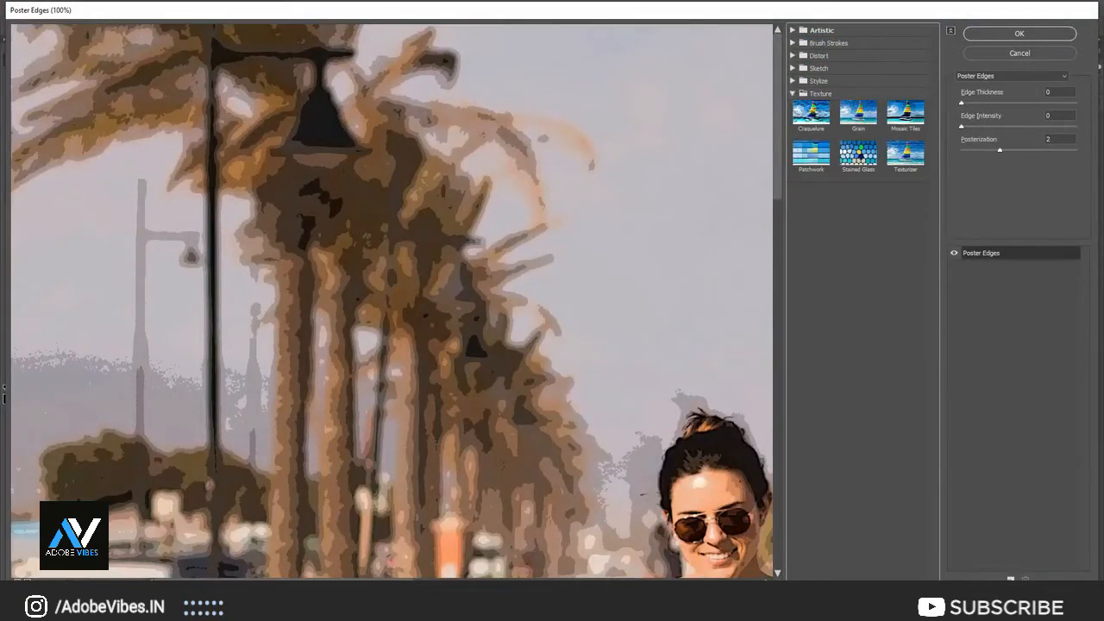
pyautogui.hotkey('ctrl', '-')
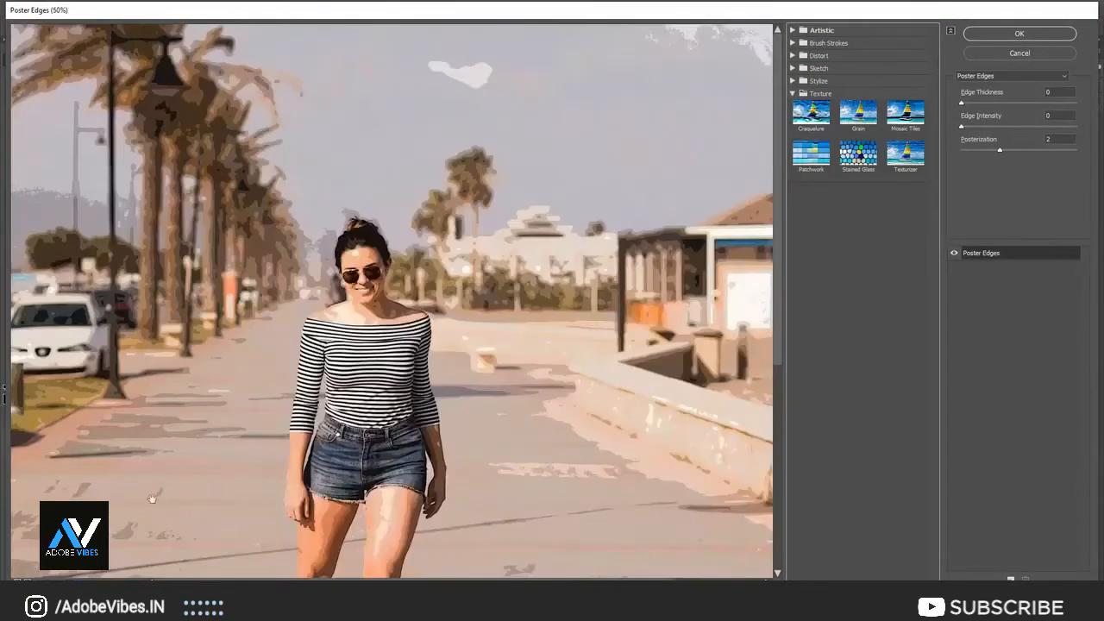
pyautogui.click(858, 115)
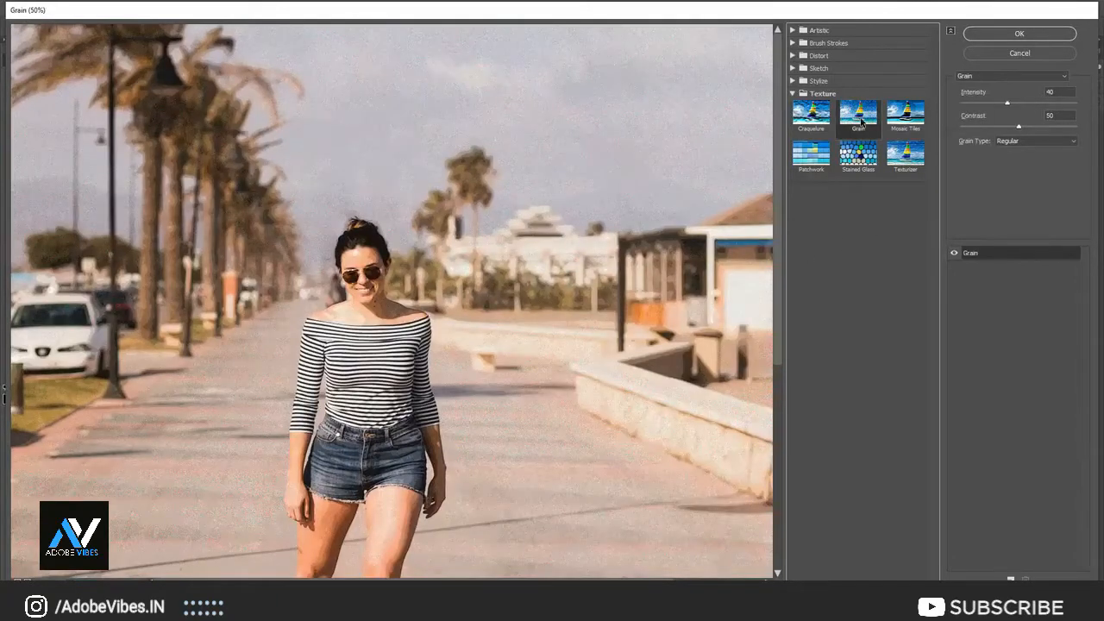
# Step: Set the grain intensity to 20 and the grain type to Clumped, and apply the filter
pyautogui.click(957, 95)
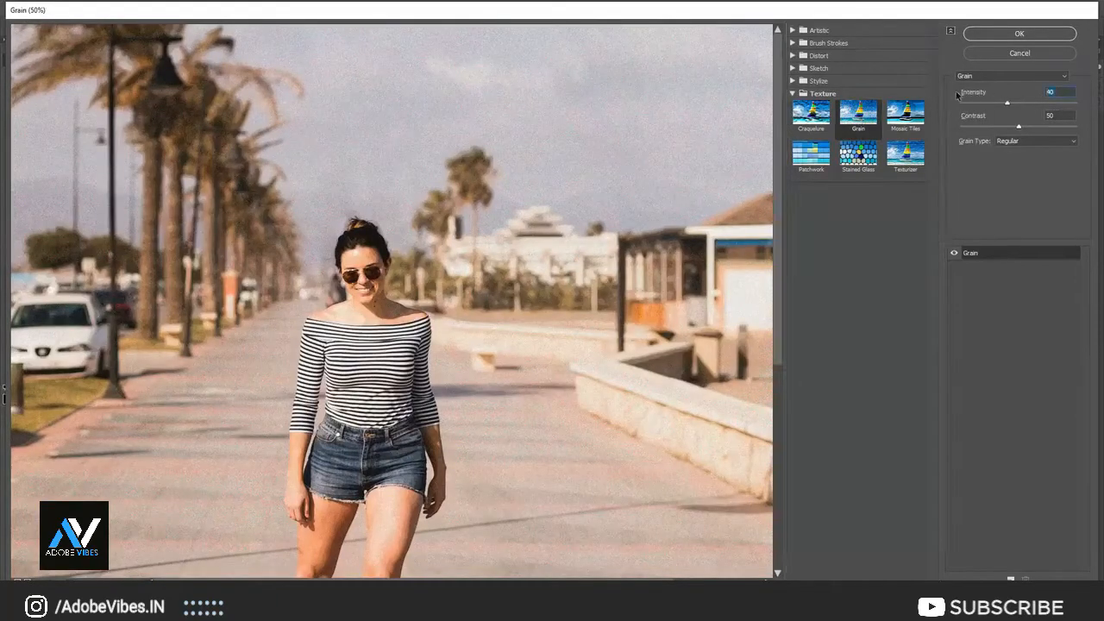
pyautogui.write('20')
pyautogui.press('Tab')
pyautogui.click(1024, 142)
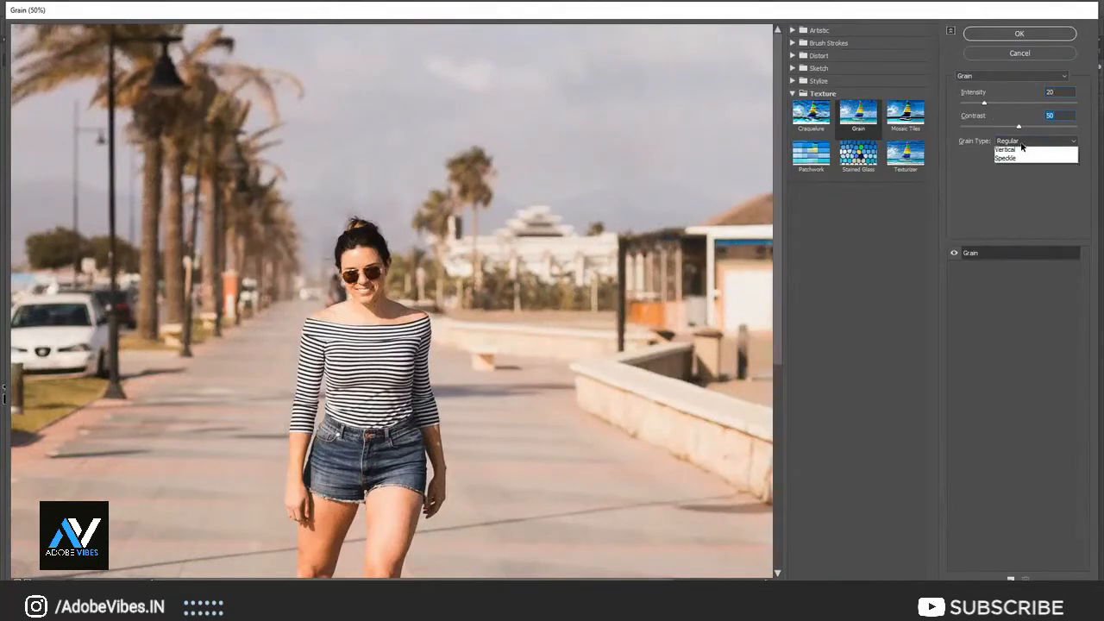
pyautogui.click(1023, 179)
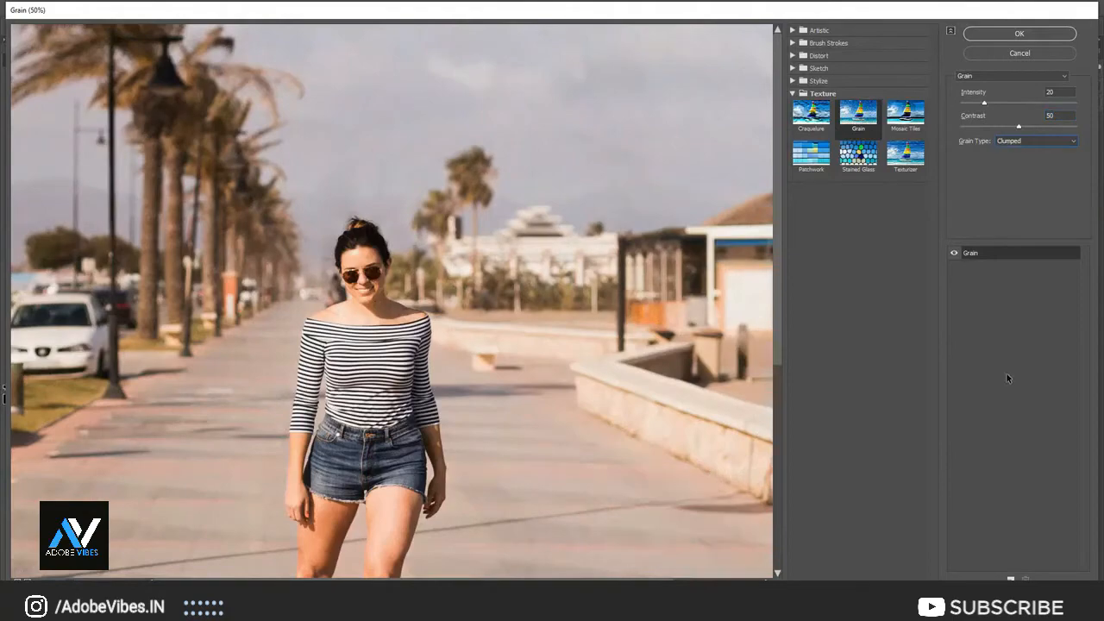
pyautogui.click(1022, 36)
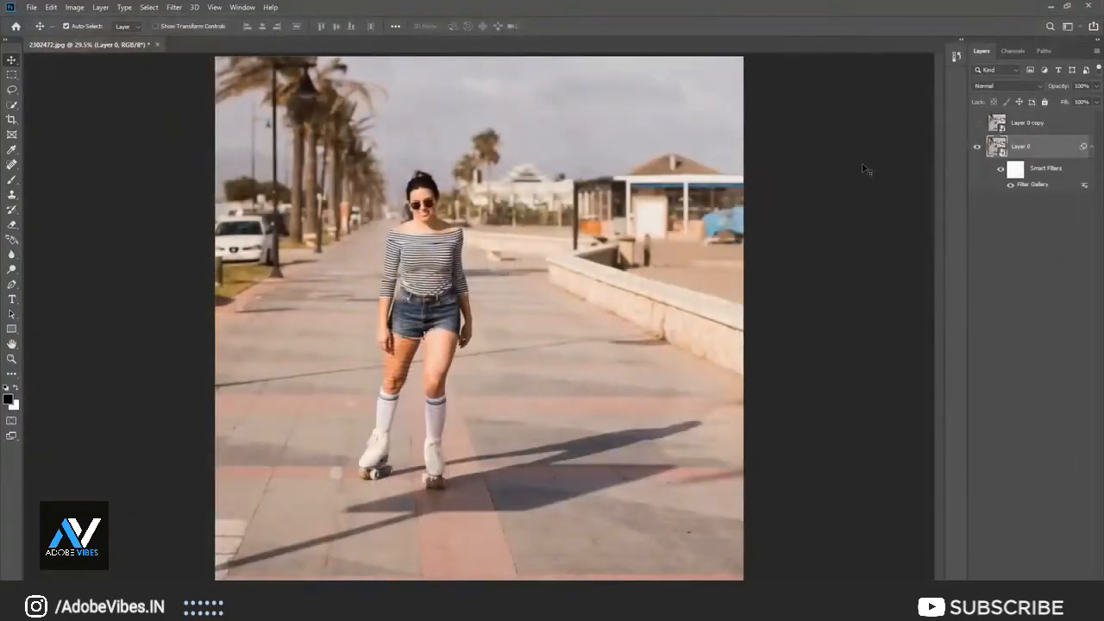
# Step: Apply a Lens Correction filter to Layer 0 with a custom vignette amount of -100
pyautogui.click(173, 7)
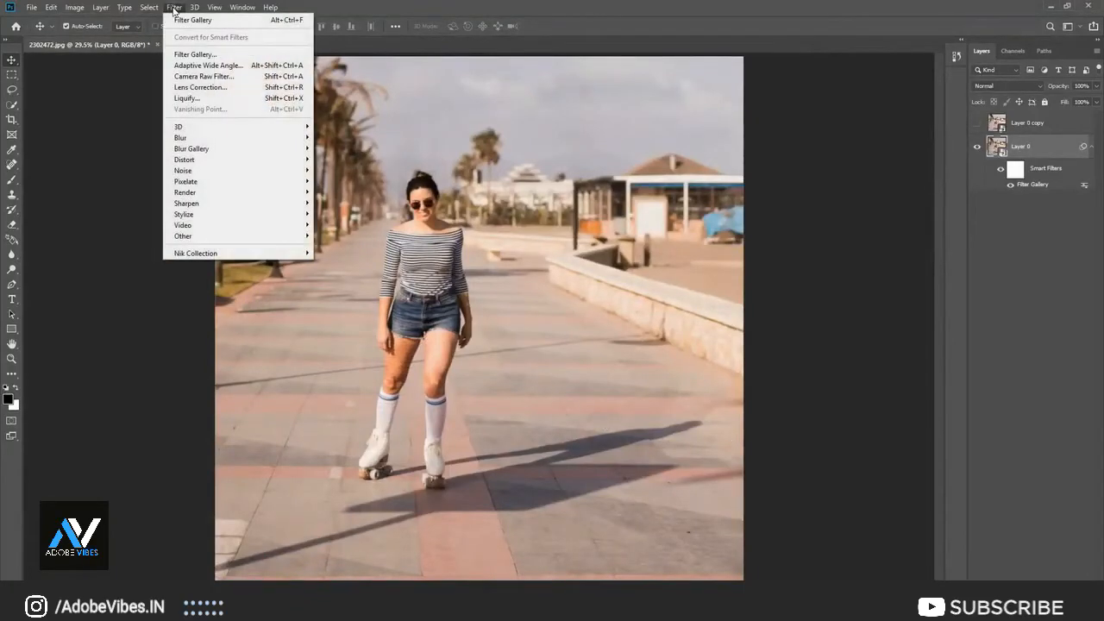
pyautogui.click(201, 88)
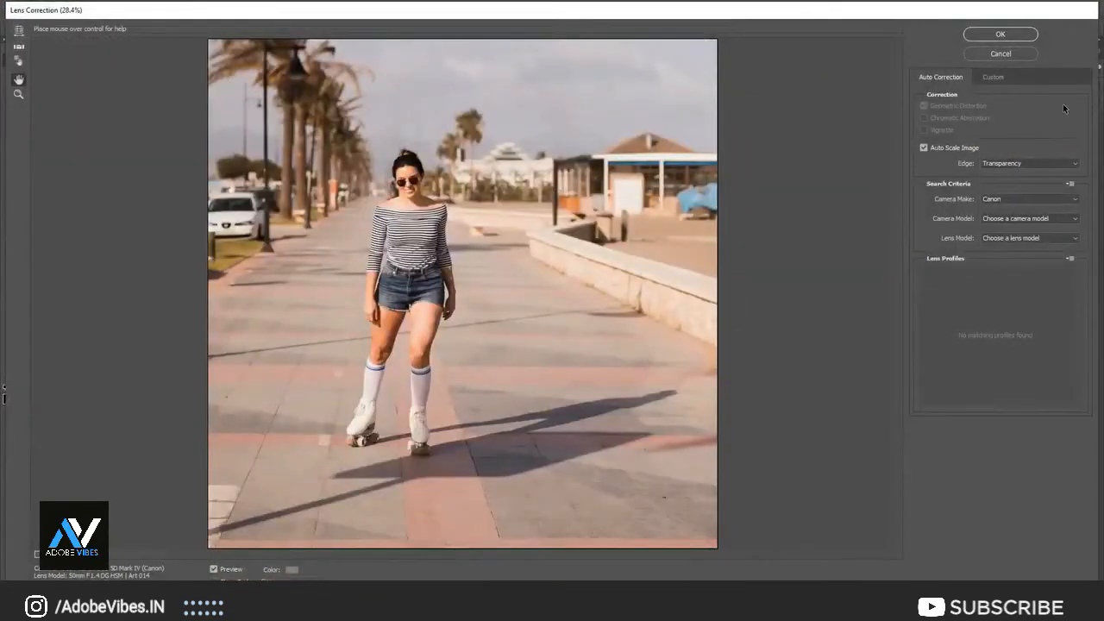
pyautogui.click(994, 77)
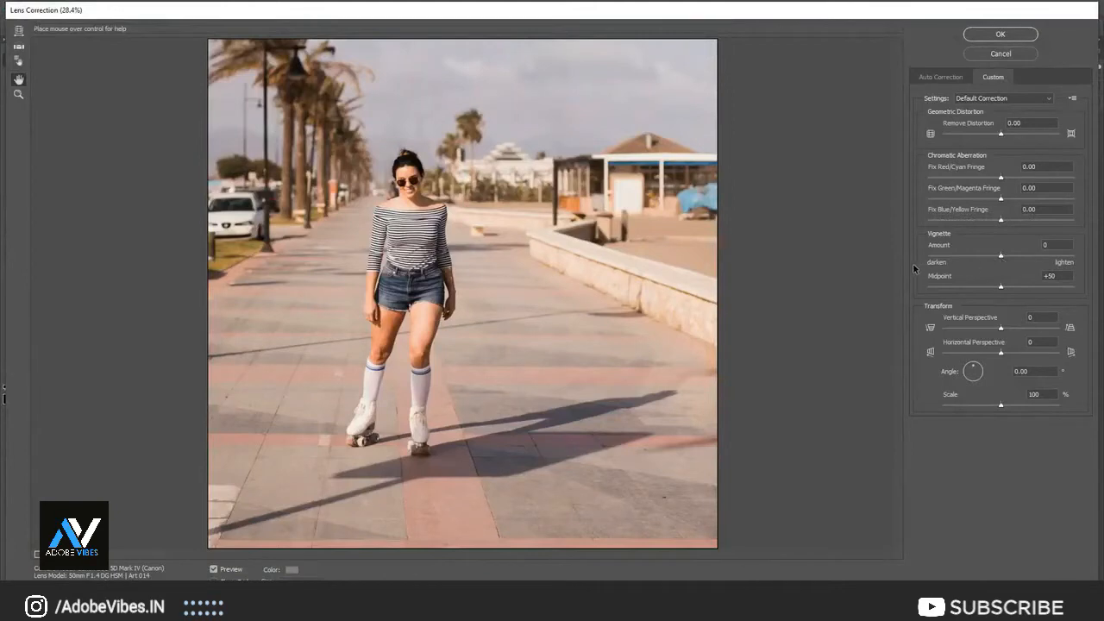
pyautogui.moveTo(1001, 256); pyautogui.dragTo(925, 258)
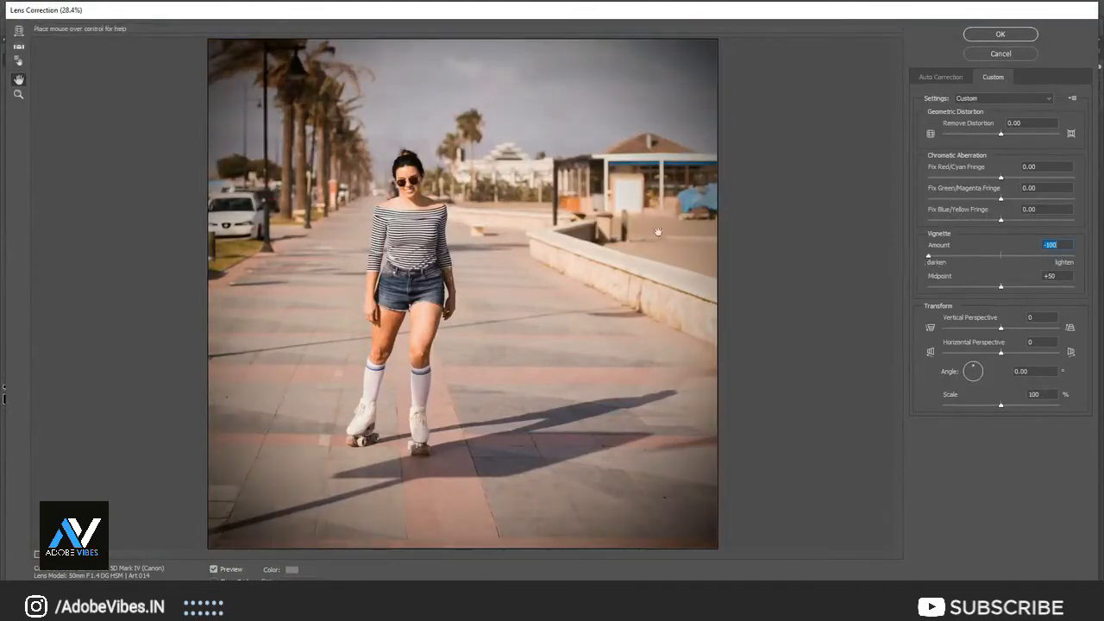
pyautogui.click(992, 38)
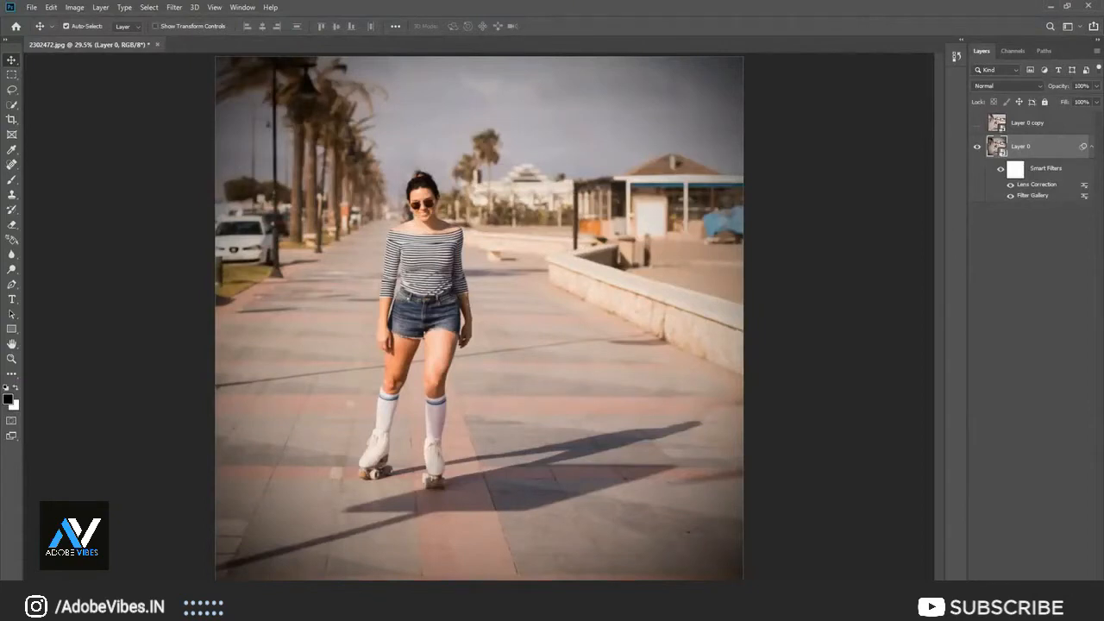
# Step: Add a Hue/Saturation adjustment layer above Layer 0 and set its saturation to -100
pyautogui.click(1011, 575)
pyautogui.click(1049, 477)
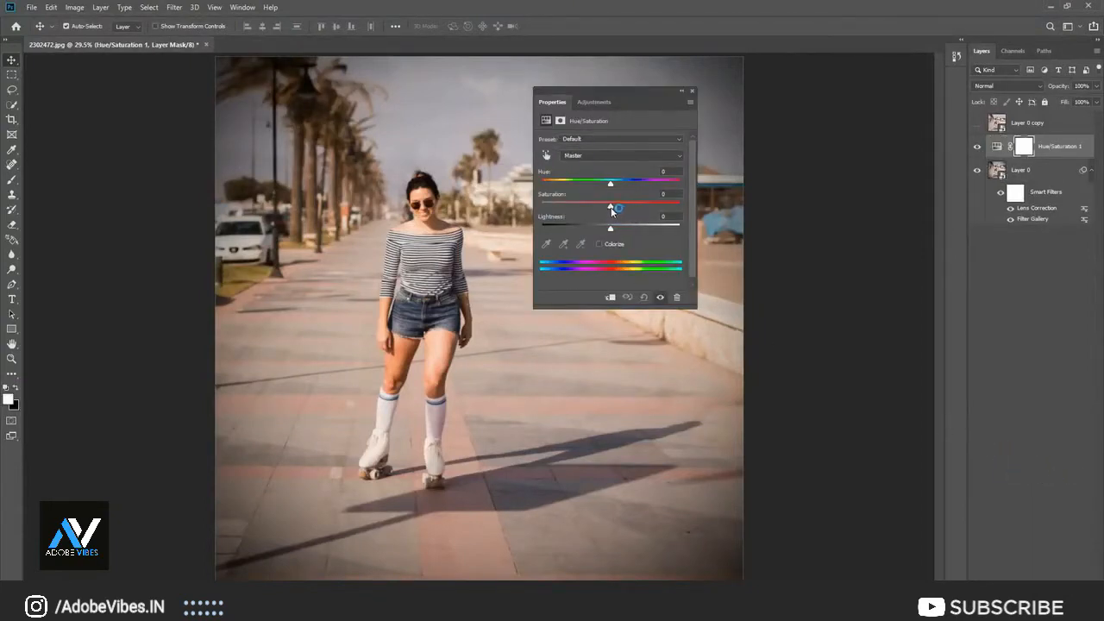
pyautogui.moveTo(611, 210); pyautogui.dragTo(528, 208)
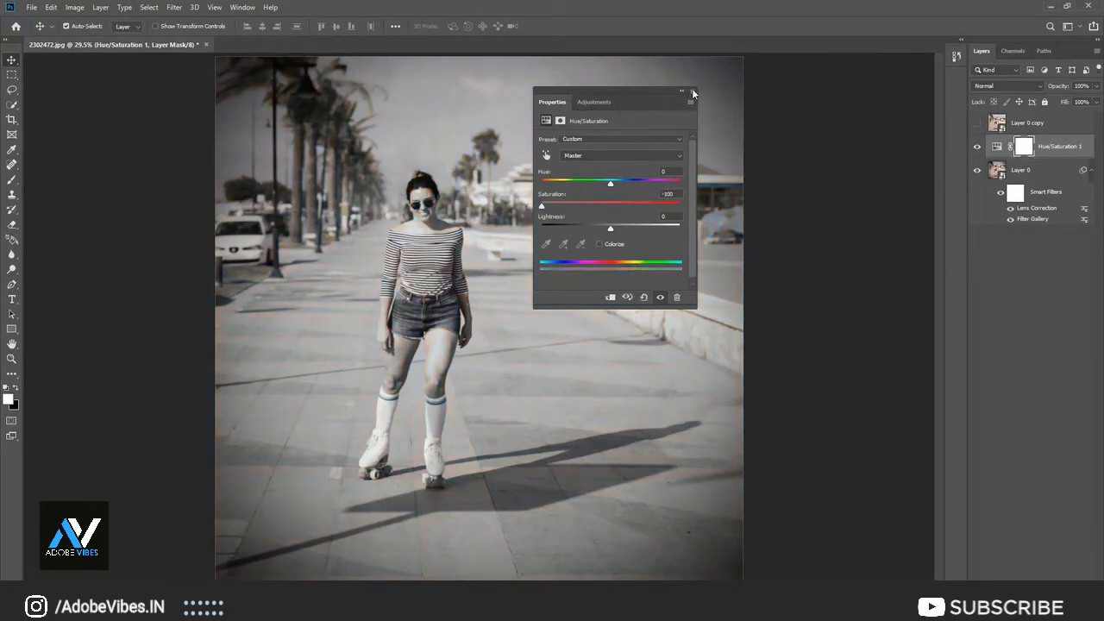
pyautogui.click(692, 91)
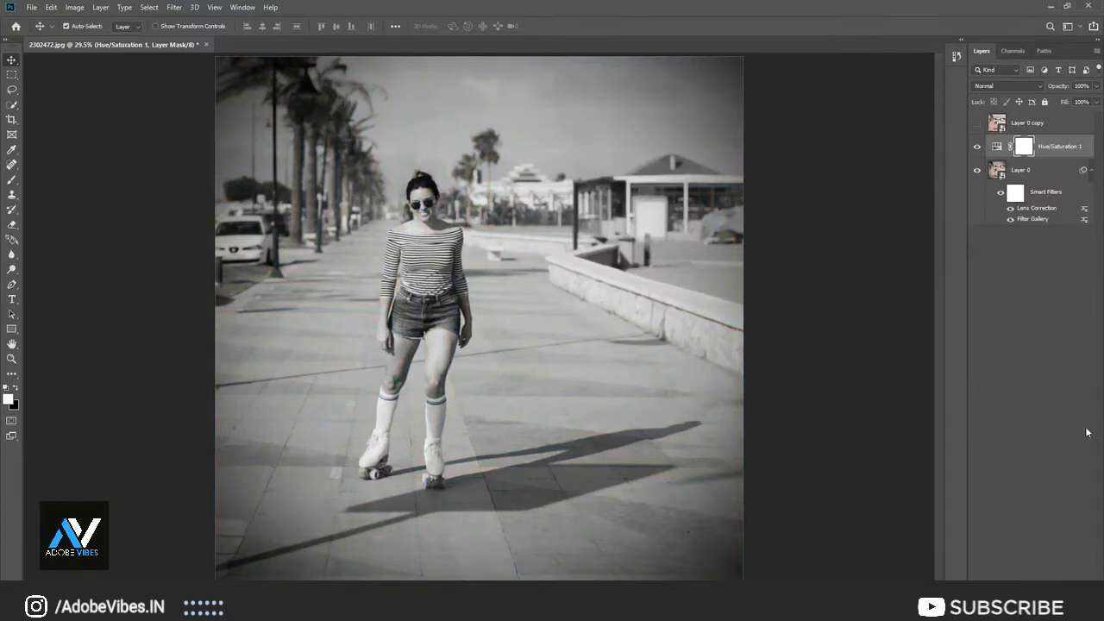
# Step: Add an empty layer directly above Layer 0 and make a wide rectangular selection around the woman's head and torso
pyautogui.hotkey('ctrl', 'shift', 'alt', 'n')
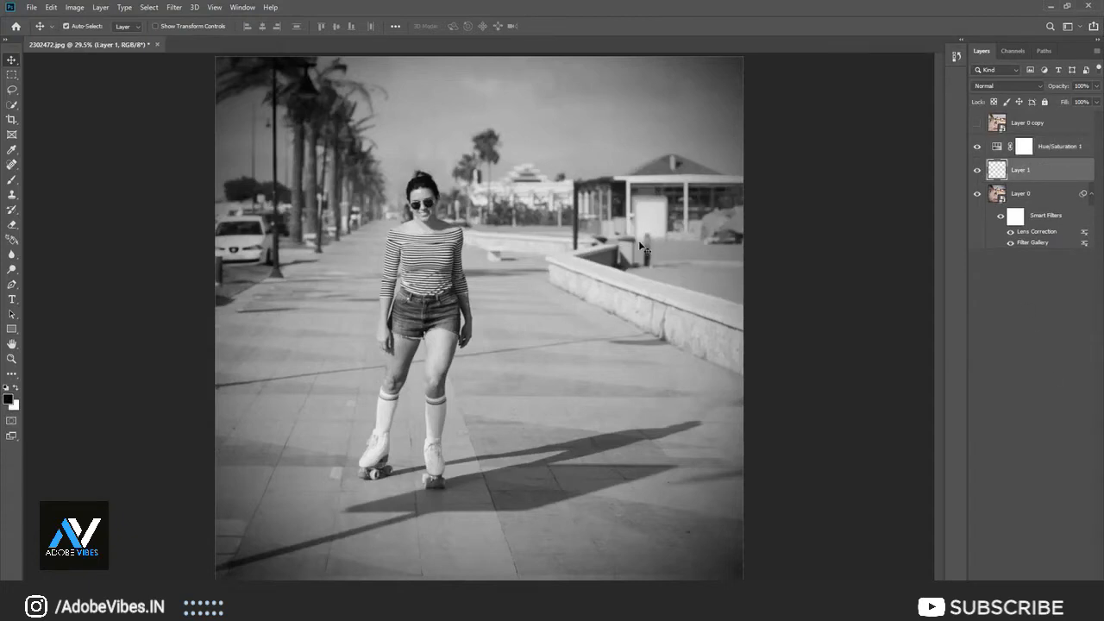
pyautogui.click(12, 75)
pyautogui.rightClick(12, 76)
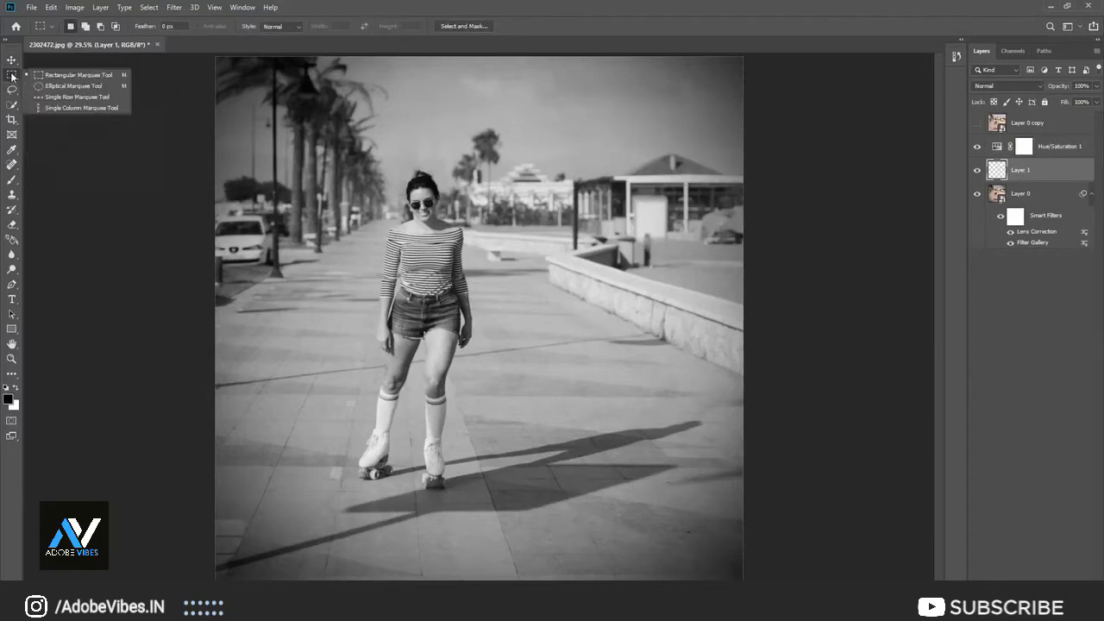
pyautogui.click(69, 76)
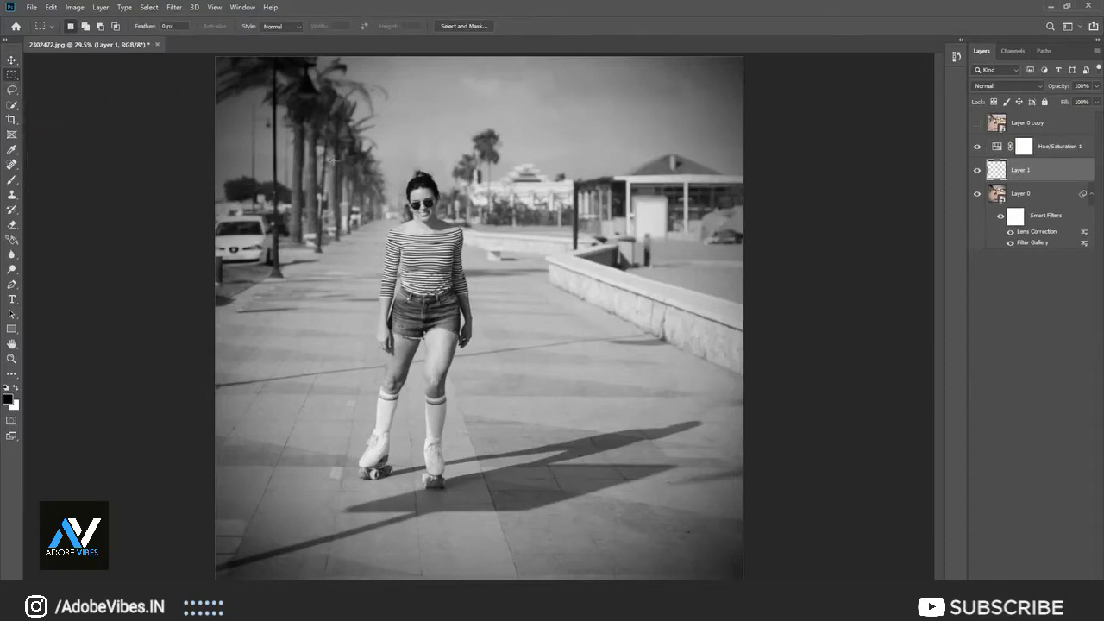
pyautogui.moveTo(323, 157); pyautogui.dragTo(536, 304)
# Step: Stroke the rectangular selection with a 20 px white (ffffff) line located inside its edge
pyautogui.click(51, 8)
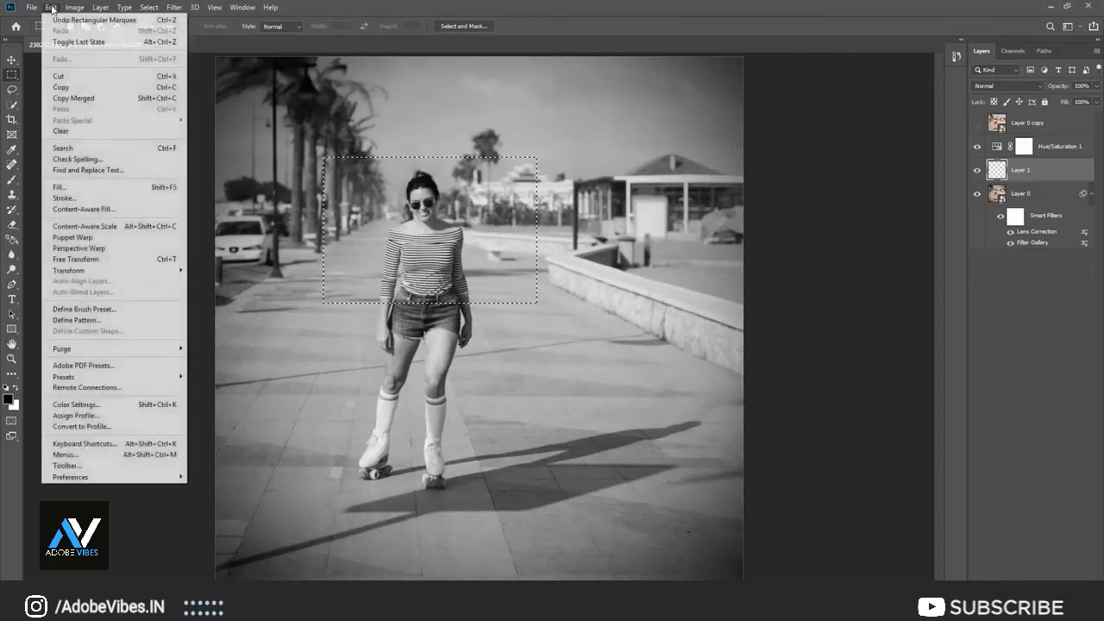
pyautogui.click(69, 197)
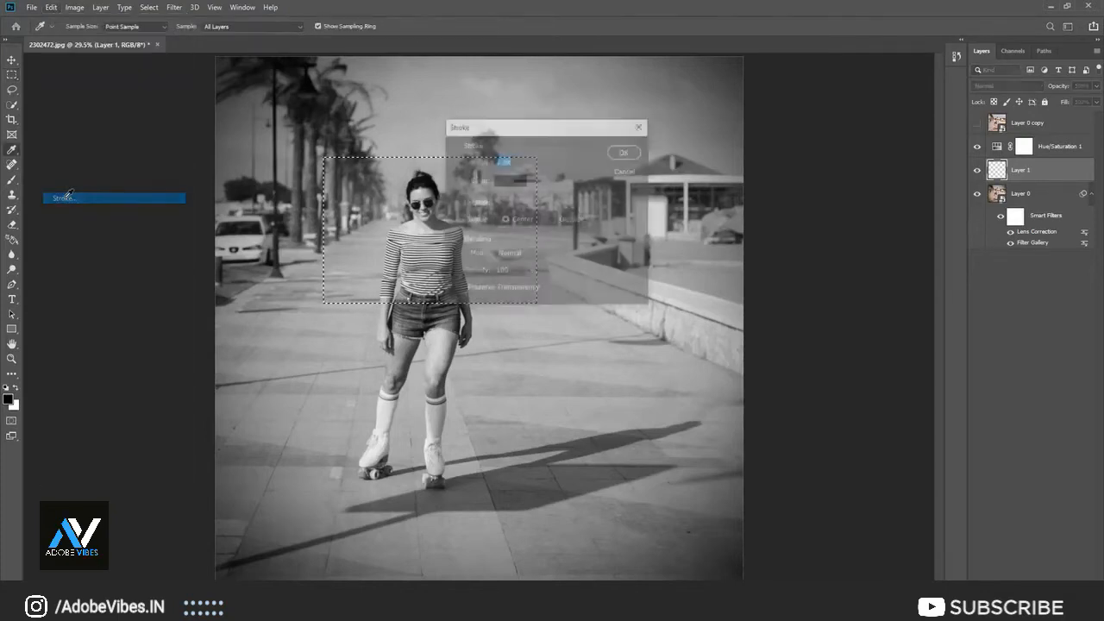
pyautogui.click(510, 182)
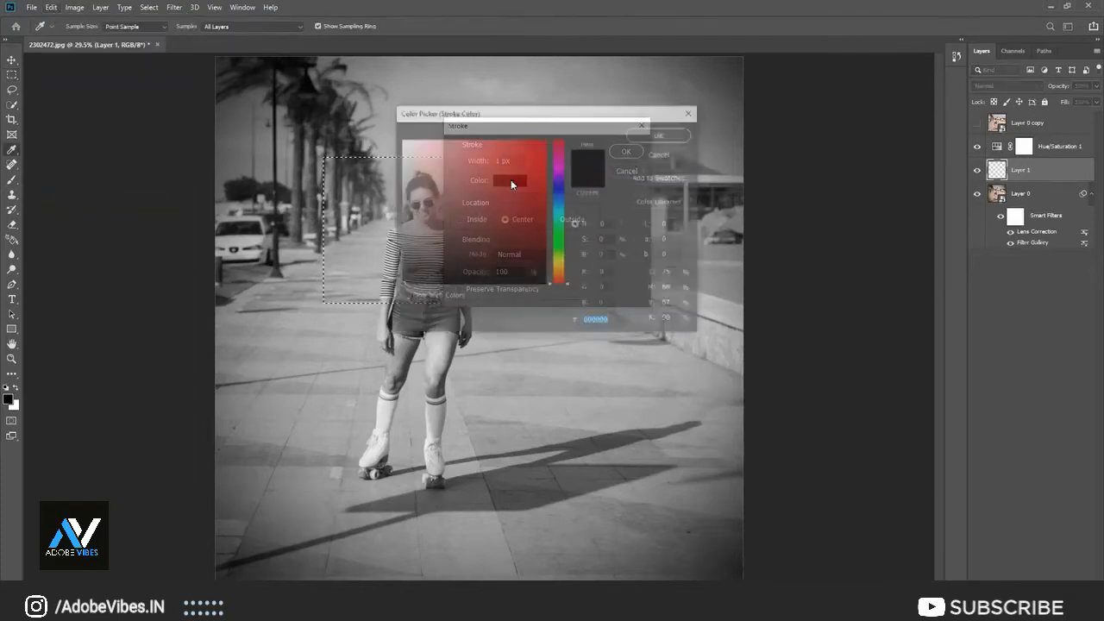
pyautogui.write('ffffff')
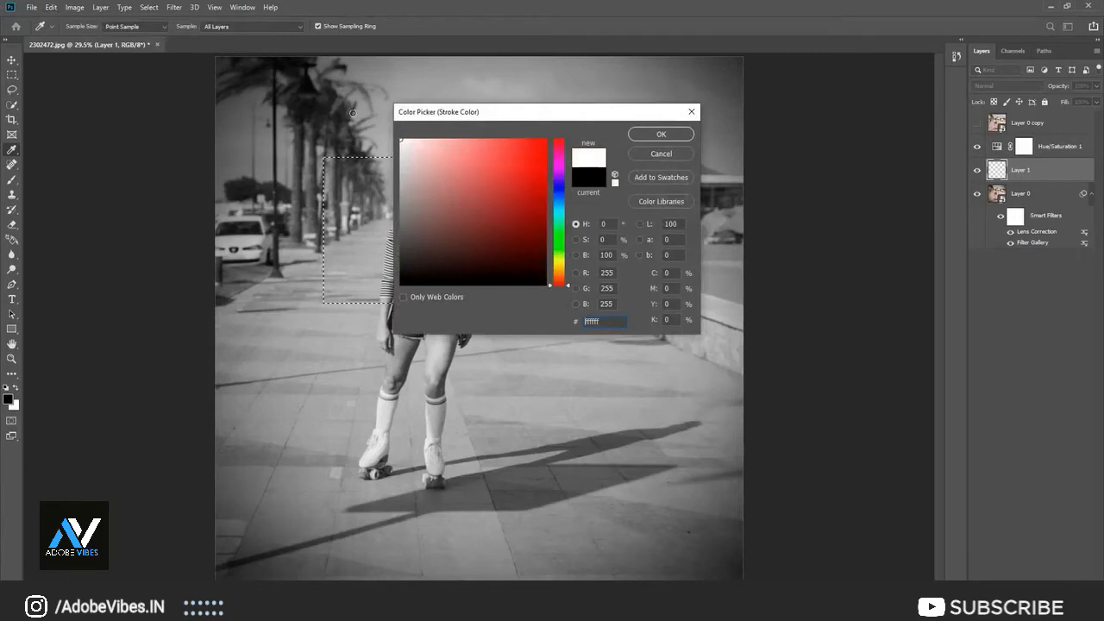
pyautogui.click(645, 135)
pyautogui.click(461, 219)
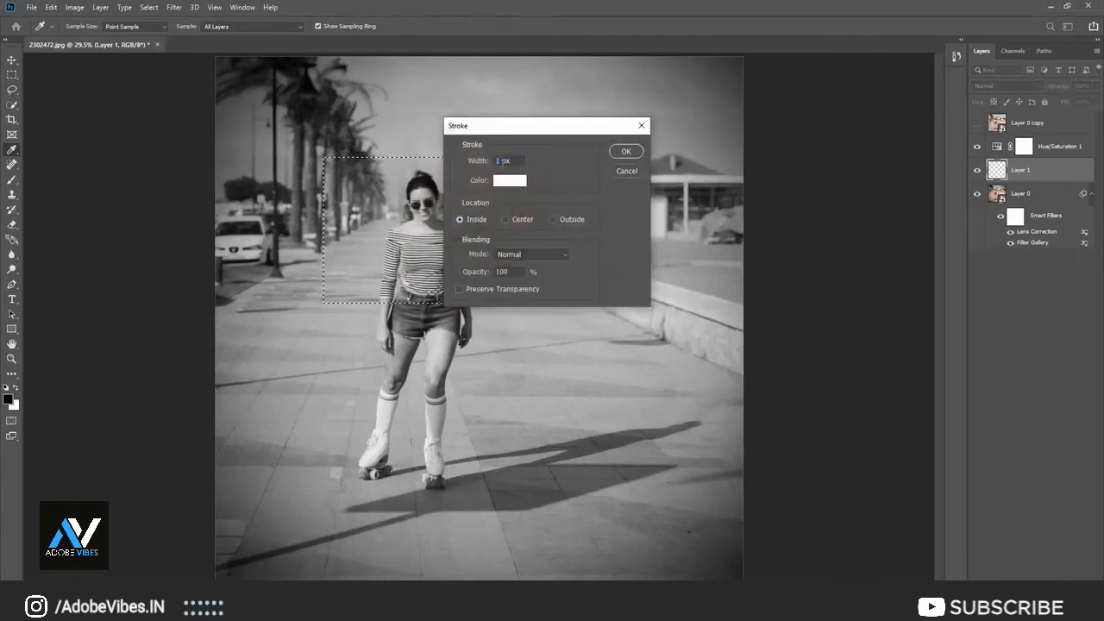
pyautogui.moveTo(516, 161); pyautogui.dragTo(460, 152)
pyautogui.write('2')
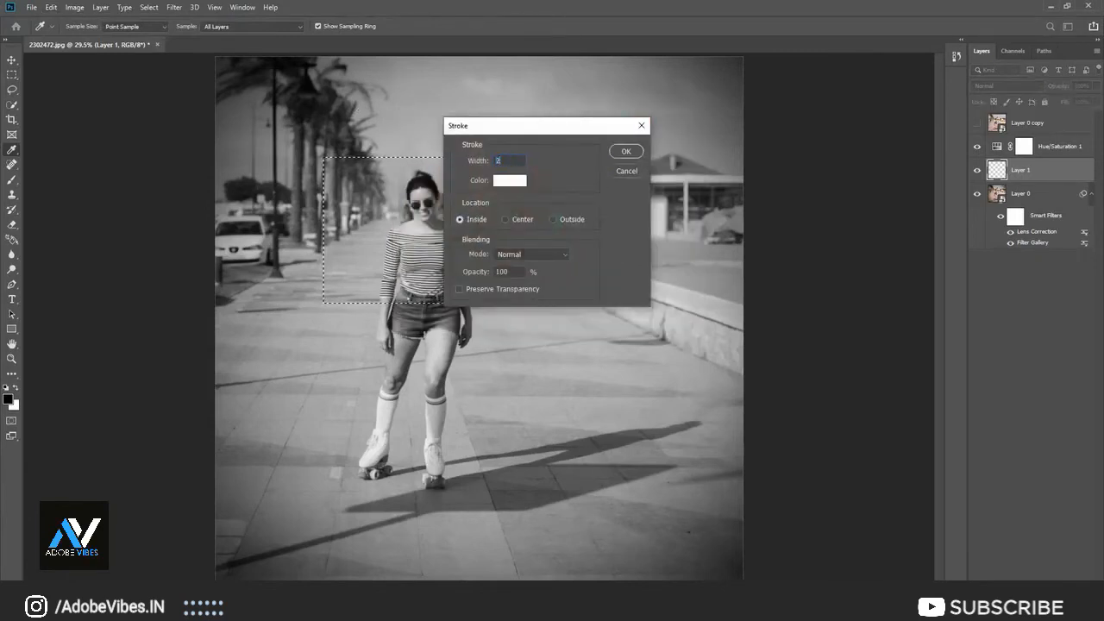
pyautogui.write('0')
pyautogui.click(623, 153)
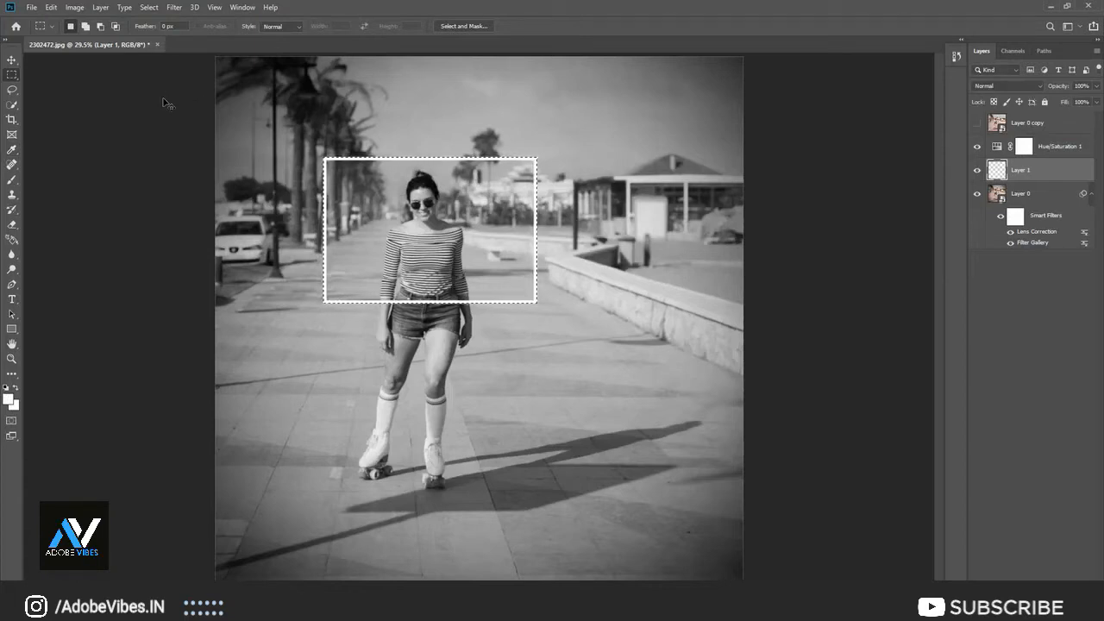
# Step: Replace the frame's stroke with one 30 px wide and switch to the Move tool
pyautogui.click(51, 7)
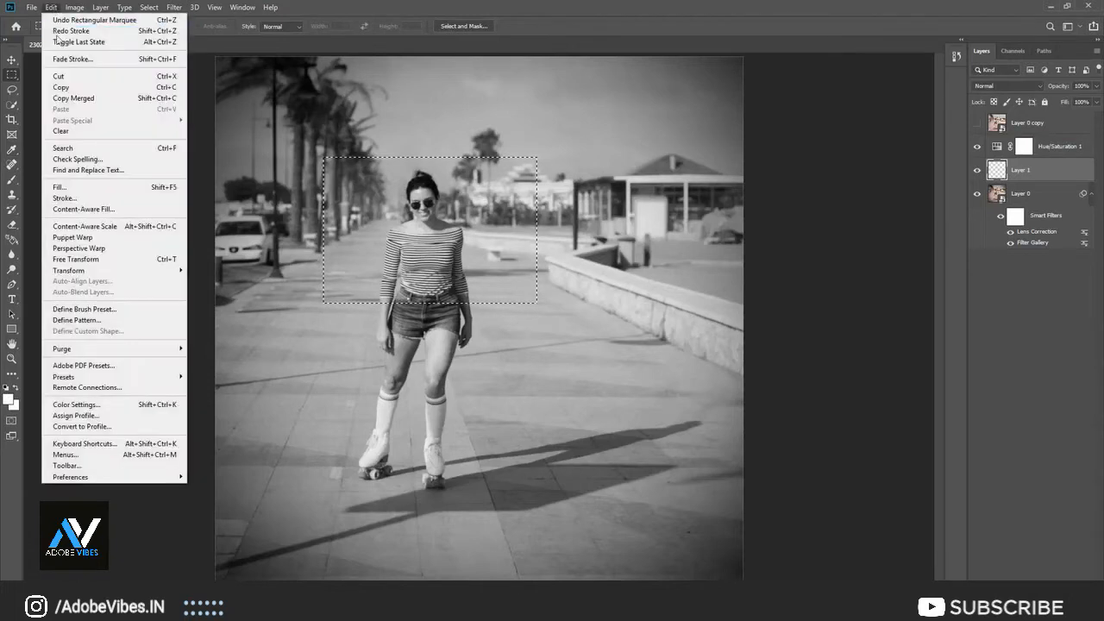
pyautogui.click(65, 197)
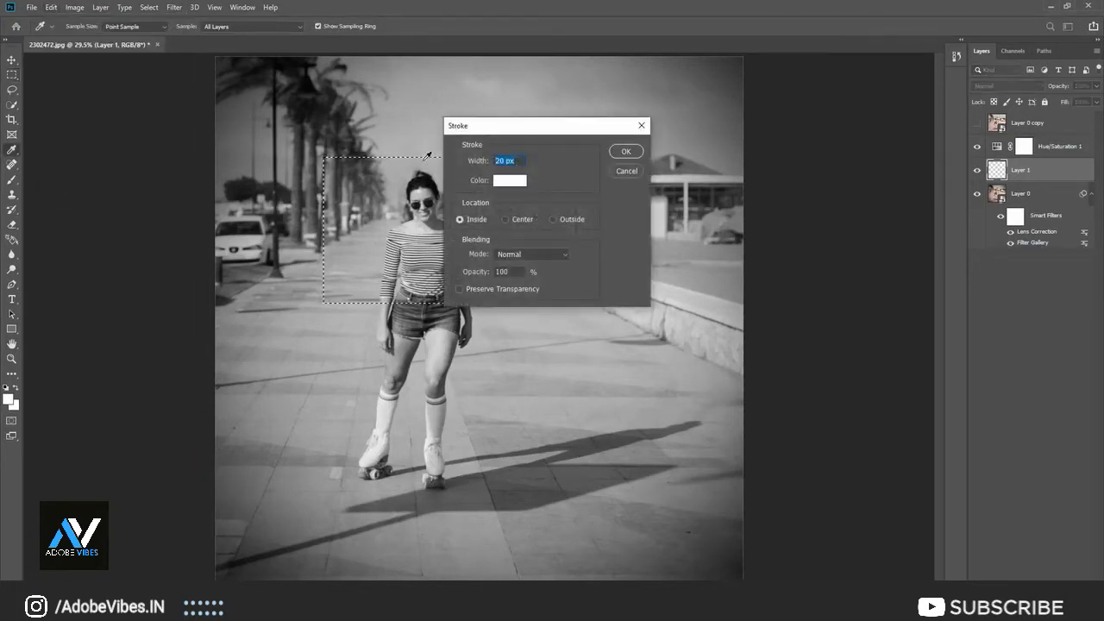
pyautogui.write('30')
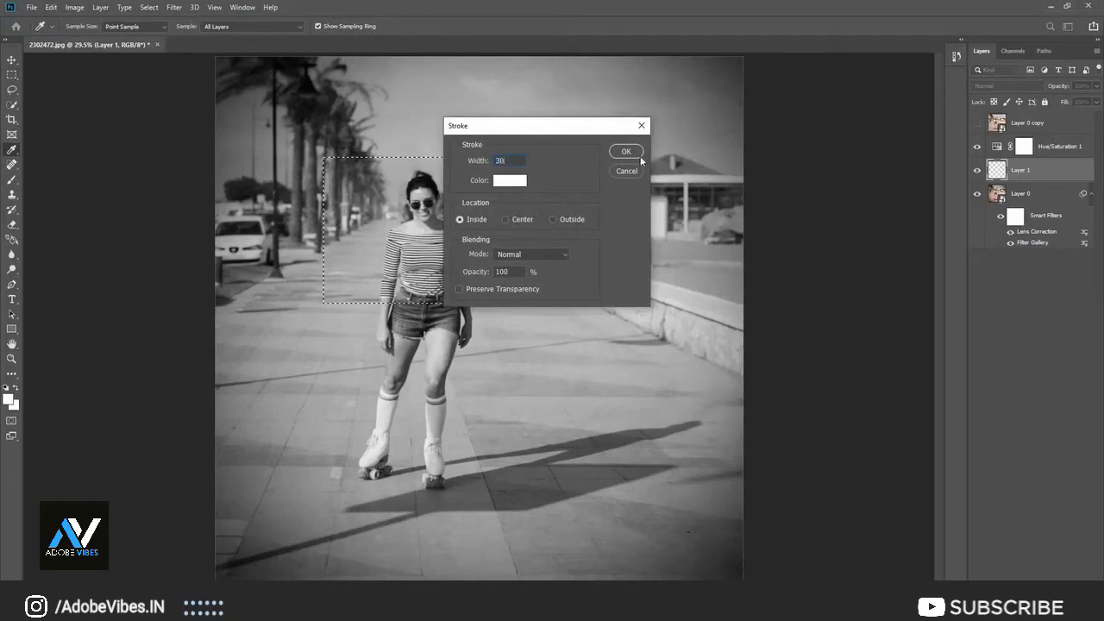
pyautogui.click(638, 157)
pyautogui.press('m')
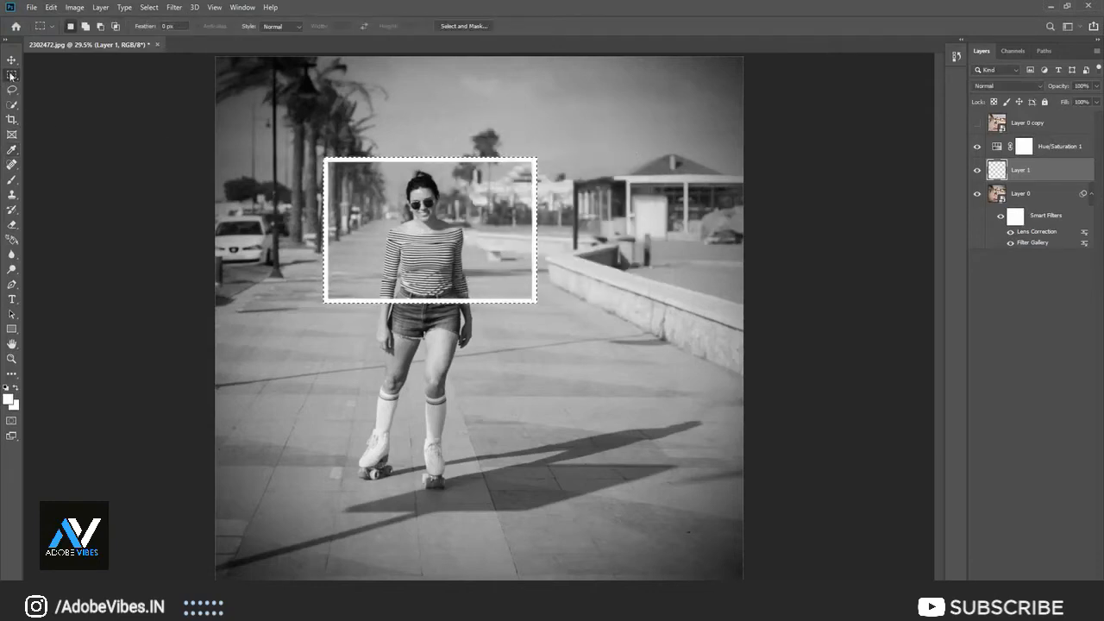
pyautogui.click(12, 60)
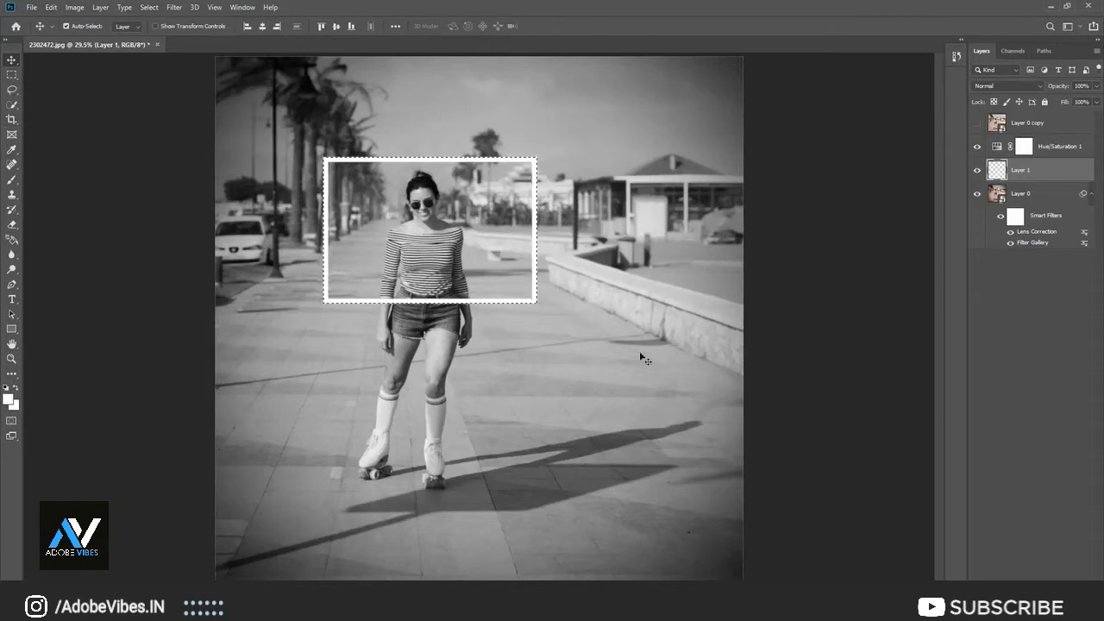
# Step: Deselect the frame and rotate it about 14° counterclockwise around the woman's head and torso with Free Transform
pyautogui.hotkey('ctrl', 'd')
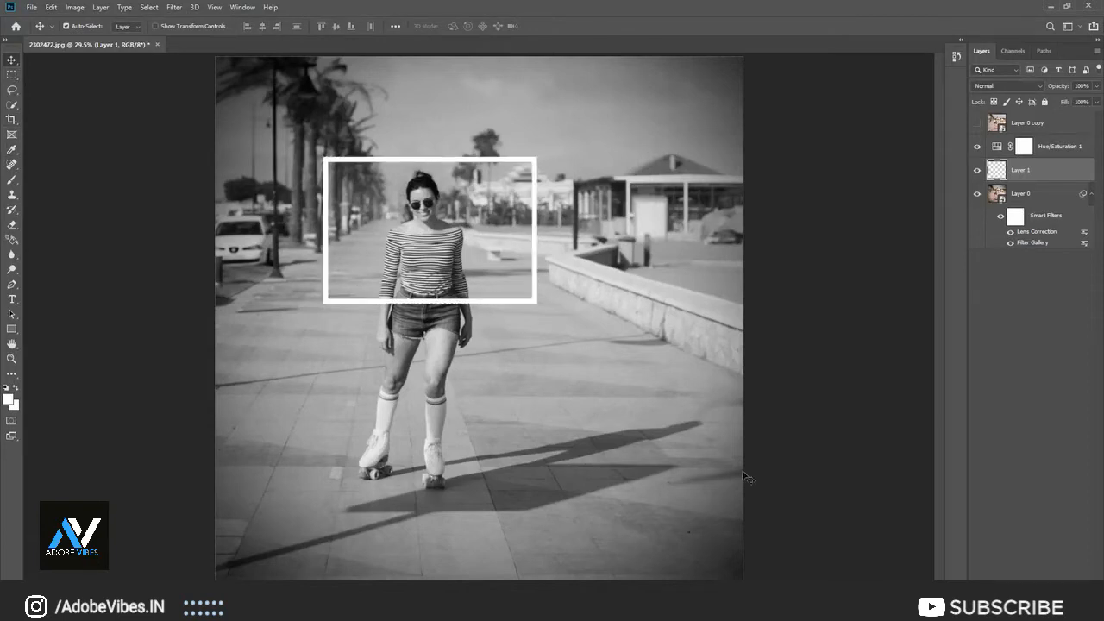
pyautogui.hotkey('ctrl', 't')
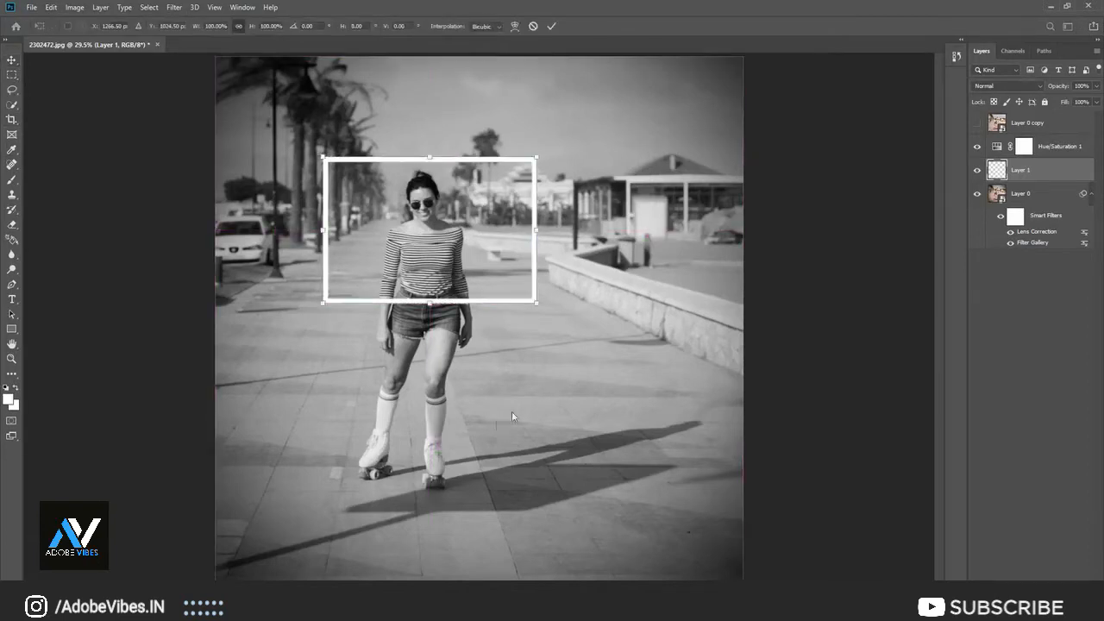
pyautogui.moveTo(559, 145); pyautogui.dragTo(556, 93)
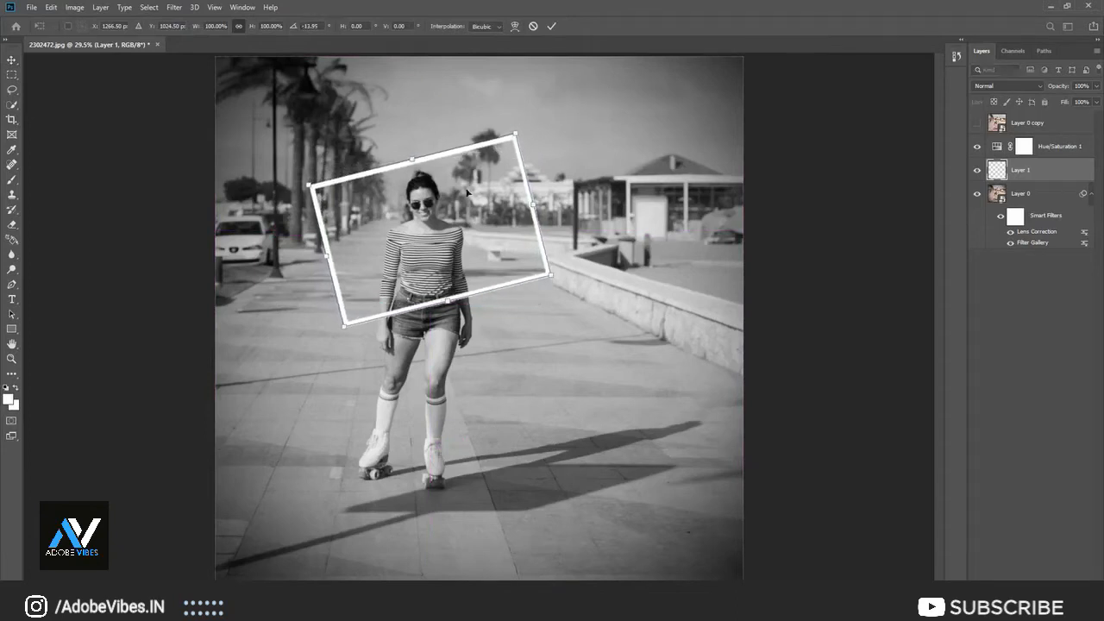
pyautogui.moveTo(433, 253); pyautogui.dragTo(433, 251)
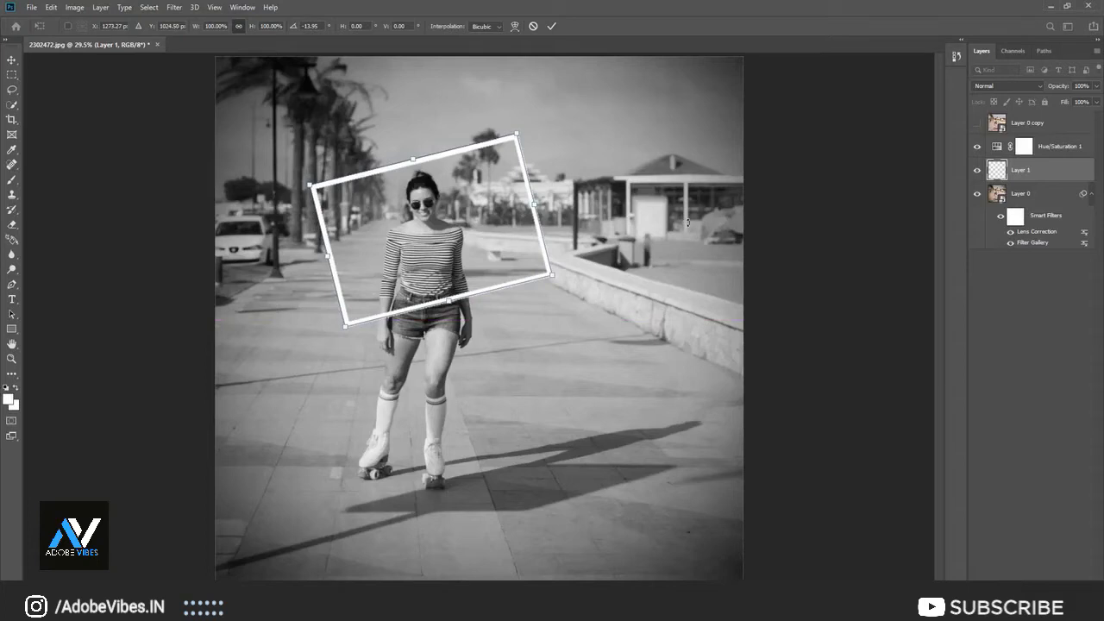
pyautogui.click(552, 25)
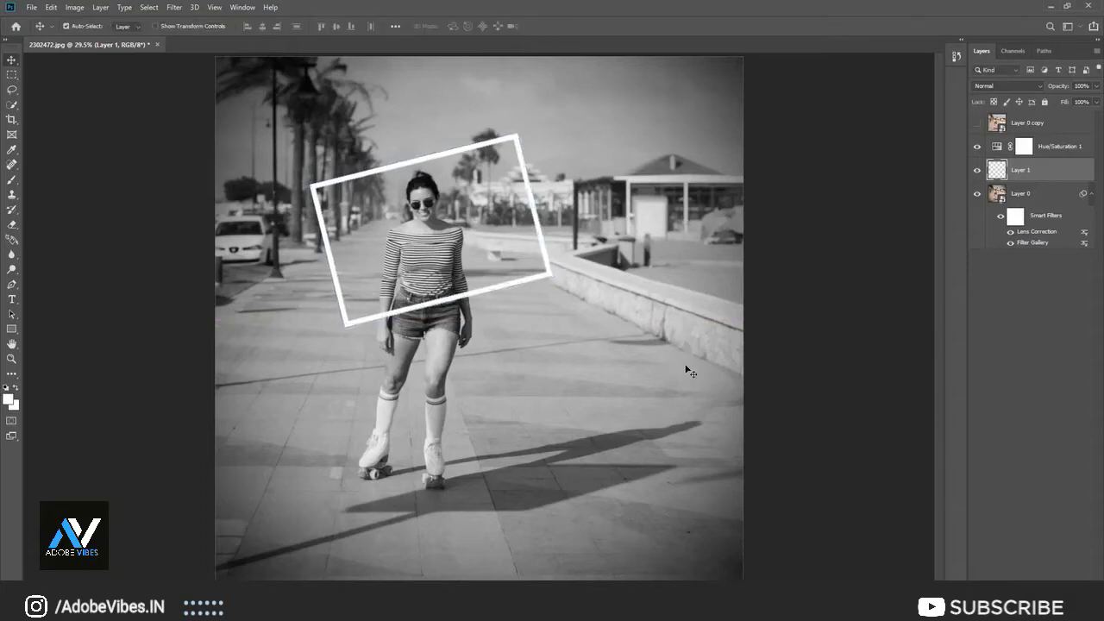
# Step: Set white as foreground and black as background colour, load Layer 1's frame as a selection, and enter Quick Mask mode
pyautogui.press('d')
pyautogui.press('x')
pyautogui.keyDown('ctrl'); pyautogui.click(1016, 170); pyautogui.keyUp('ctrl')
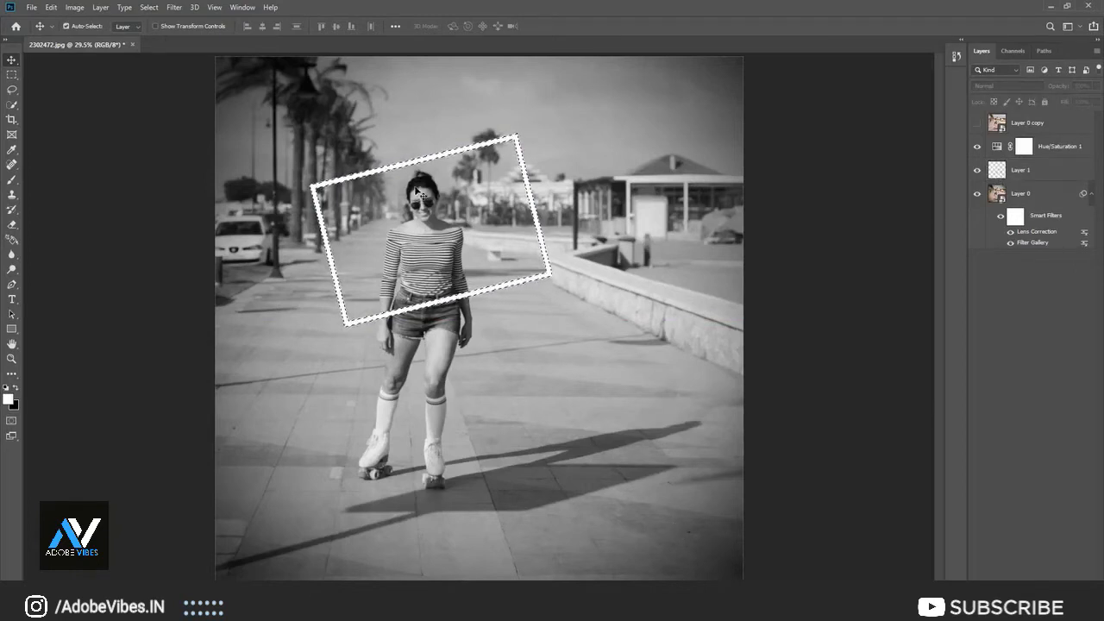
pyautogui.press('g')
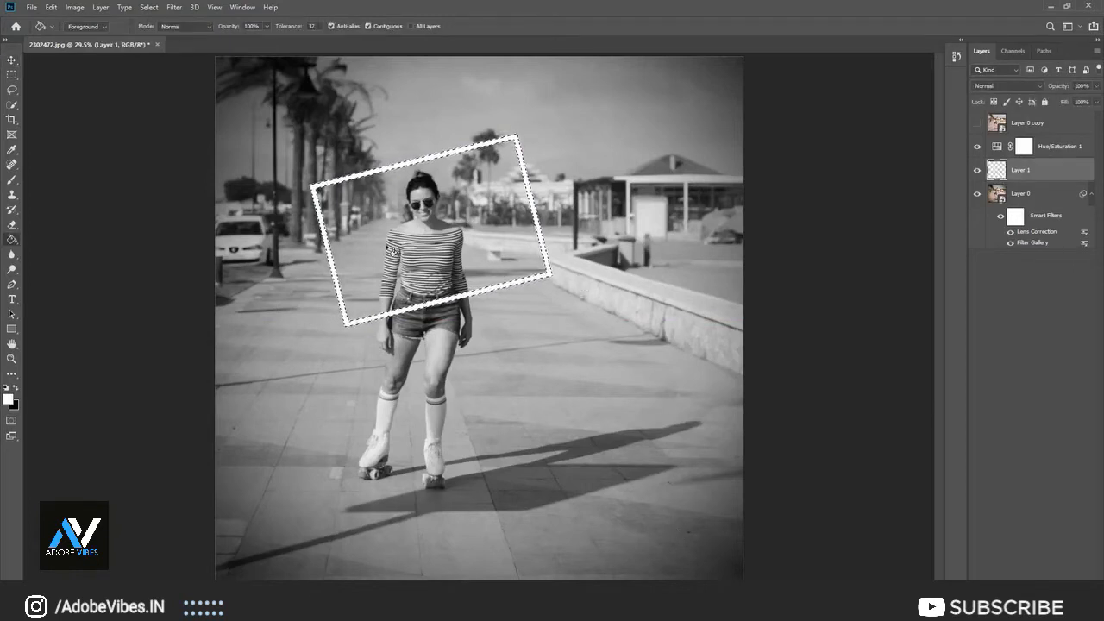
pyautogui.click(12, 60)
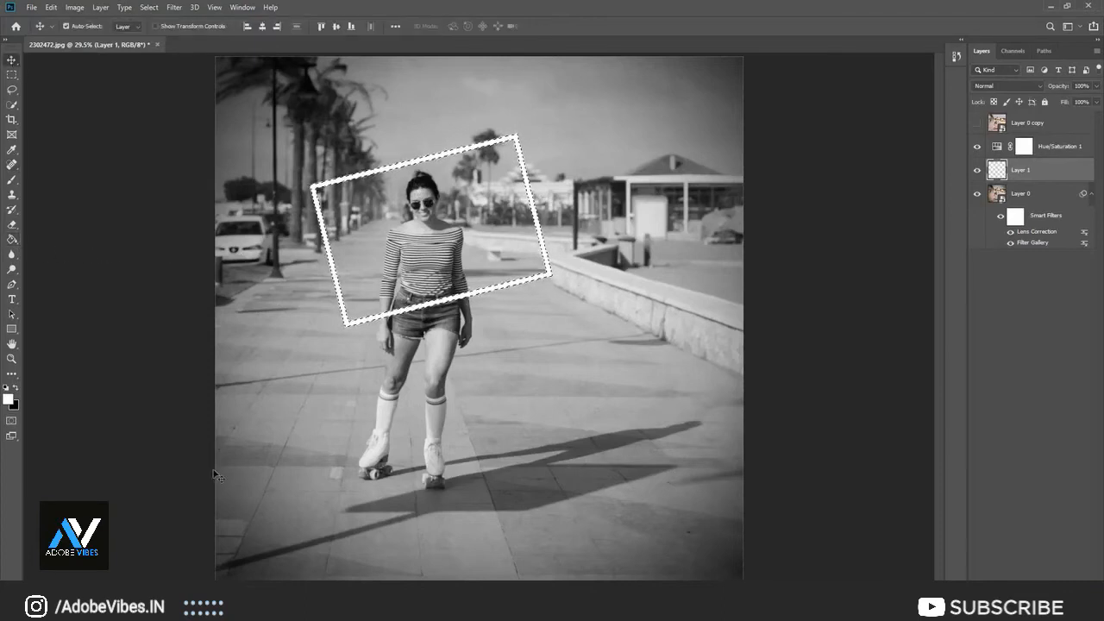
pyautogui.hotkey('ctrl', 'd')
pyautogui.press('q')
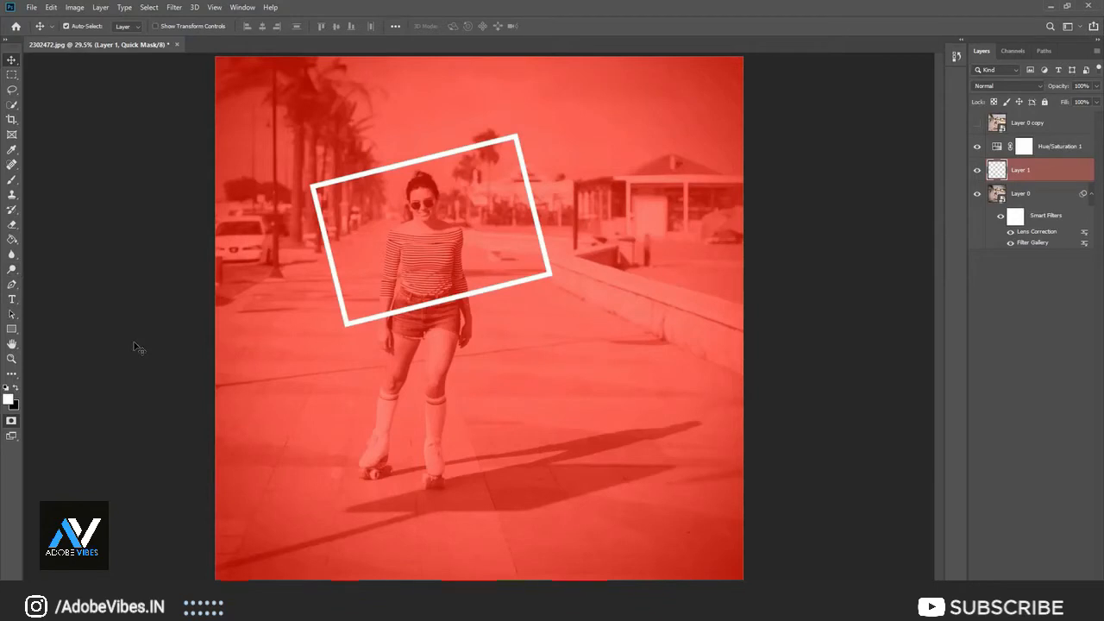
# Step: Fill the area outside the frame with white using the Paint Bucket and exit Quick Mask mode
pyautogui.moveTo(12, 239); pyautogui.dragTo(51, 253)
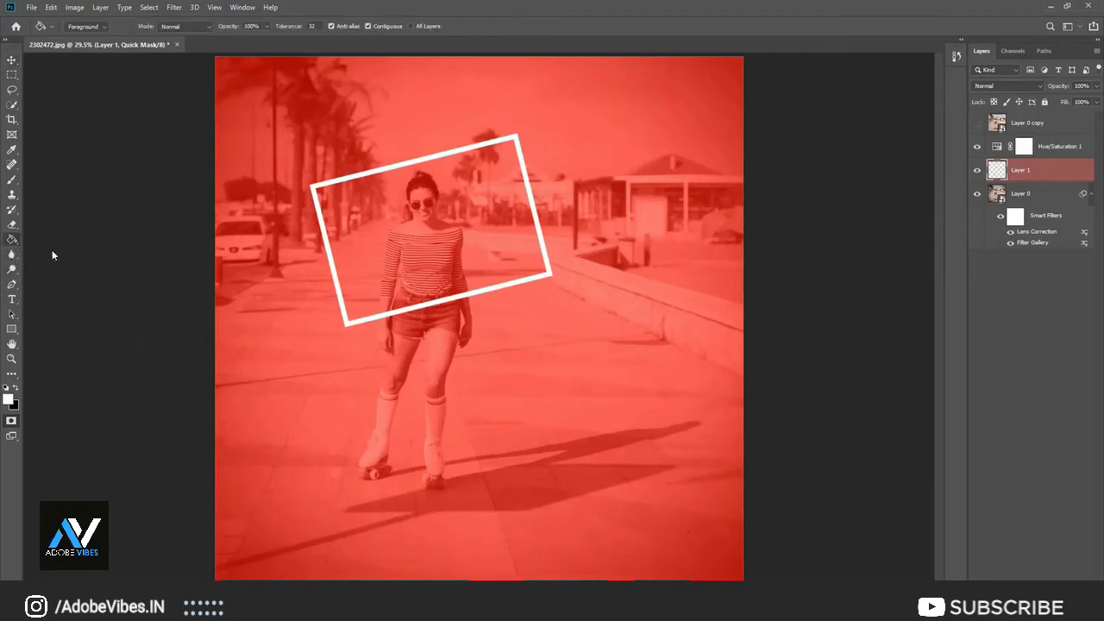
pyautogui.click(255, 342)
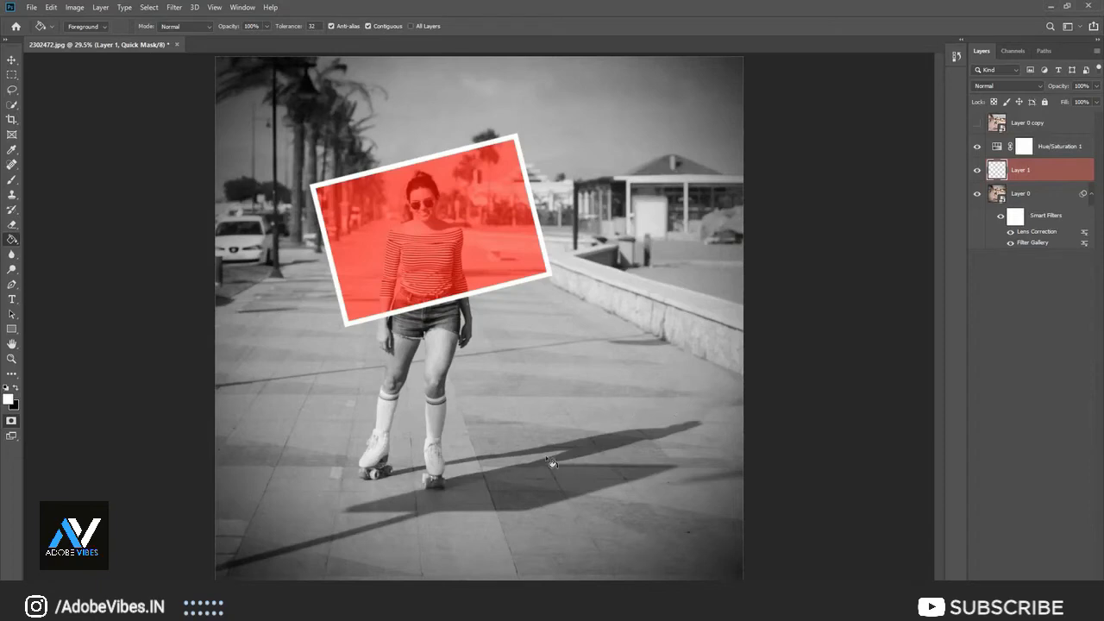
pyautogui.press('q')
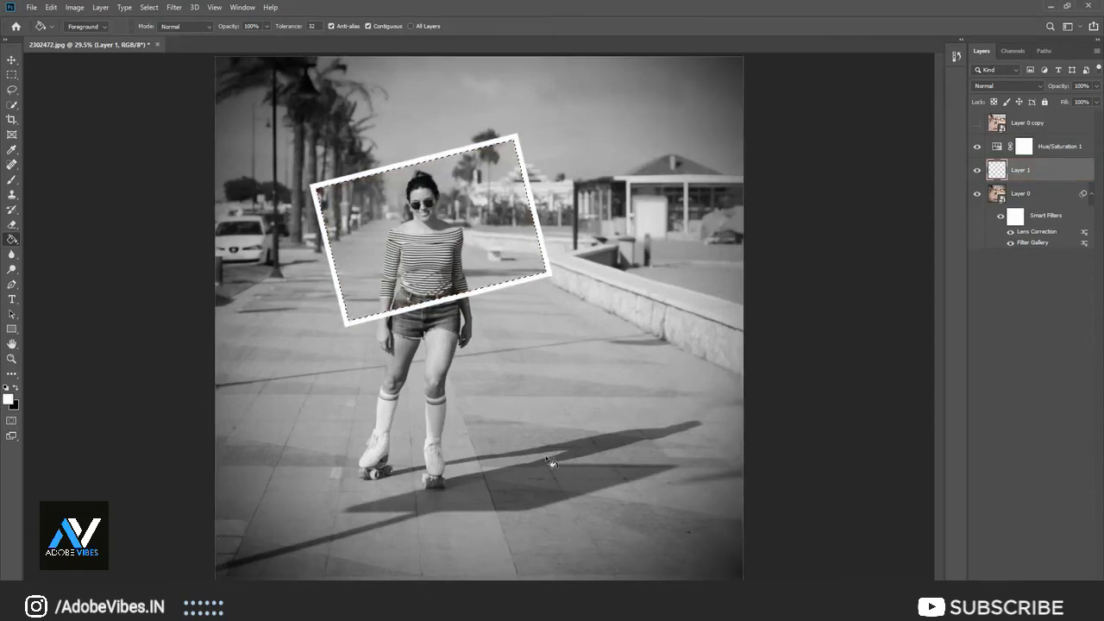
# Step: Show the colour copy, Layer 0 copy, and mask it so only the area inside the frame is in colour
pyautogui.click(978, 124)
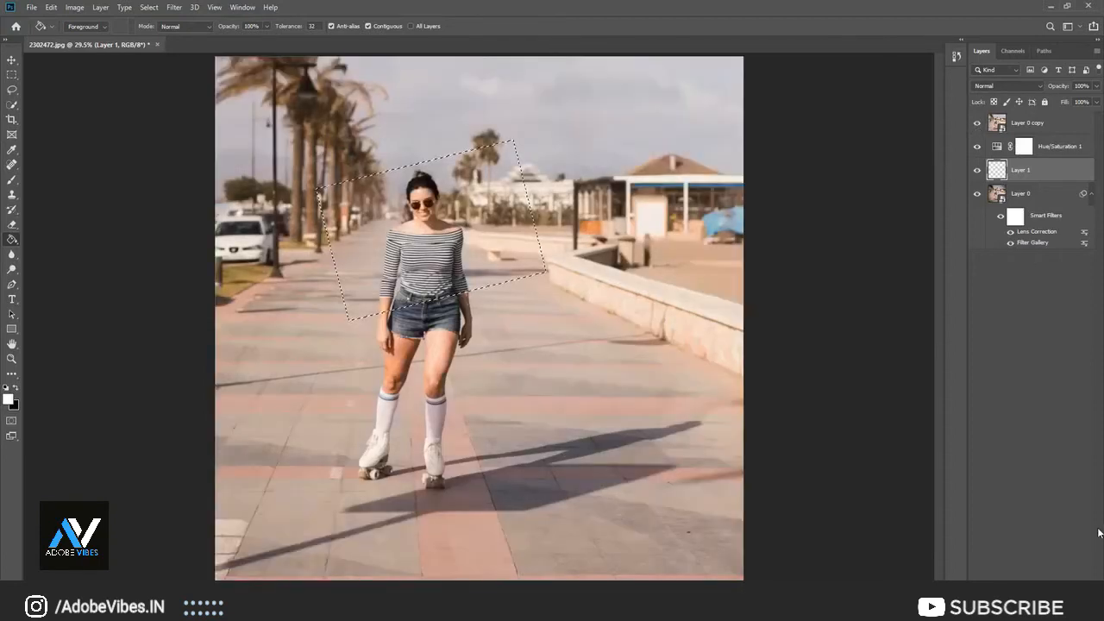
pyautogui.click(1043, 128)
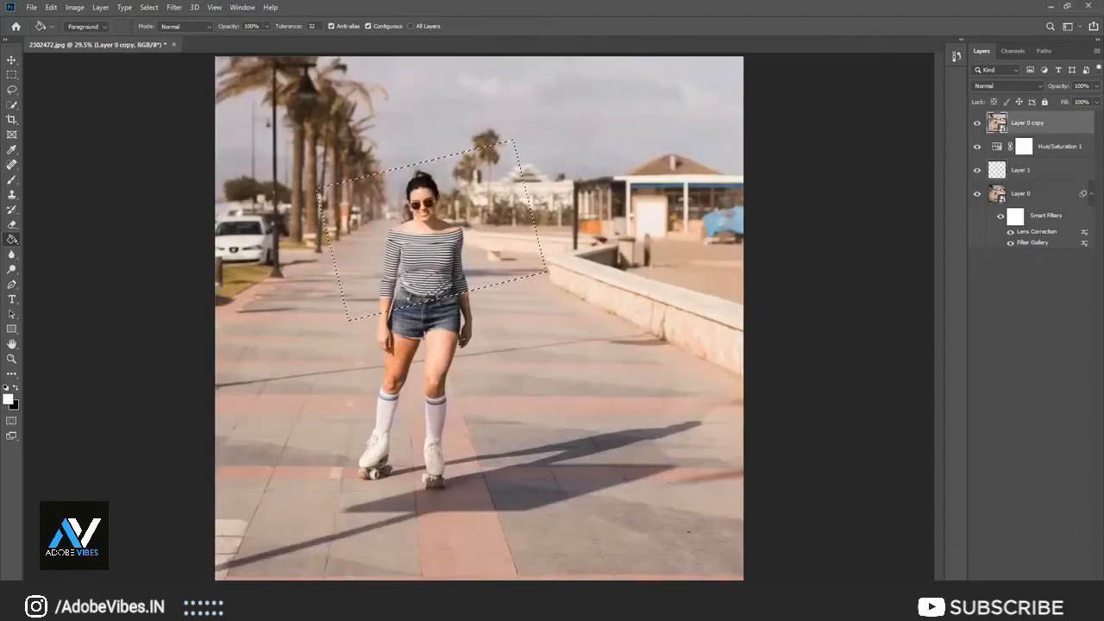
pyautogui.click(1020, 591)
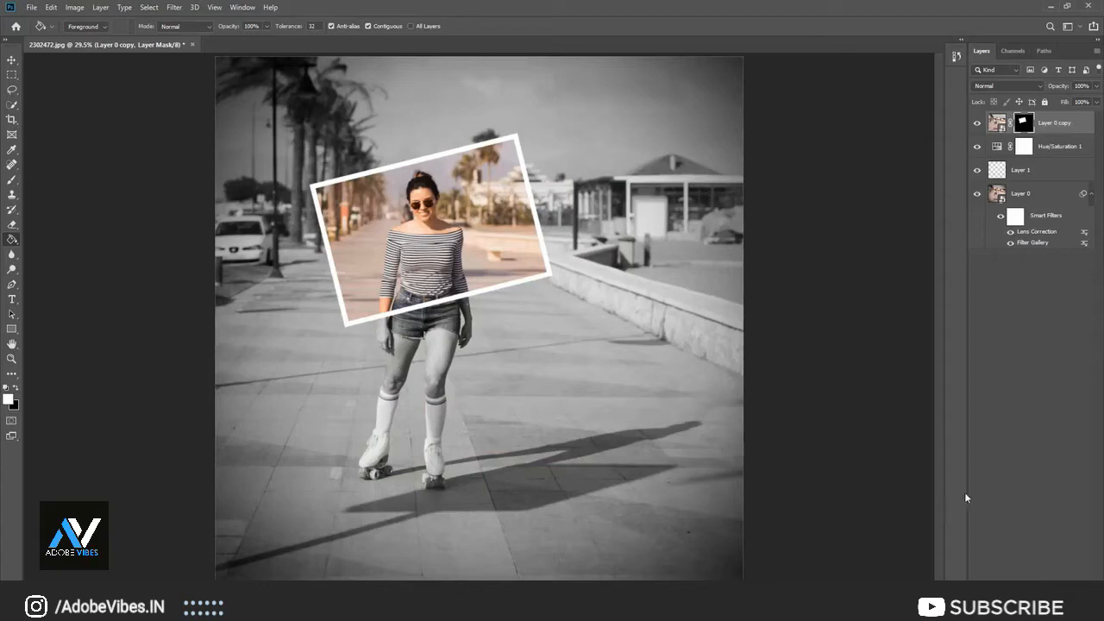
# Step: Load the Layer 1 frame as a selection, fill its interior in Quick Mask to select the whole rectangle, and finally deselect
pyautogui.press('v')
pyautogui.click(999, 170)
pyautogui.keyDown('ctrl'); pyautogui.click(998, 170); pyautogui.keyUp('ctrl')
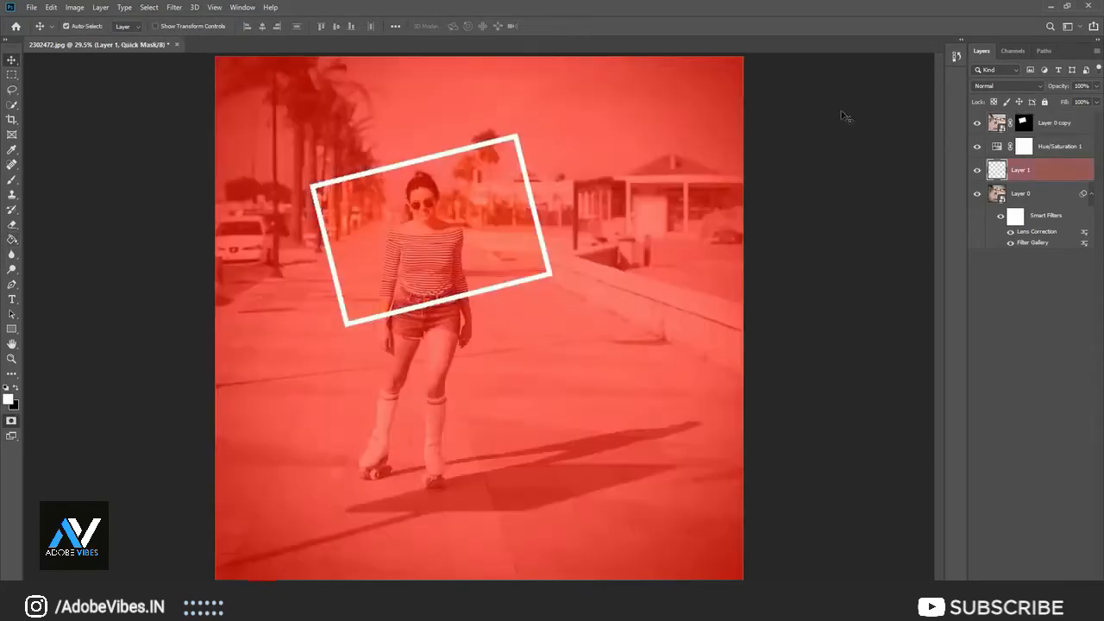
pyautogui.click(12, 239)
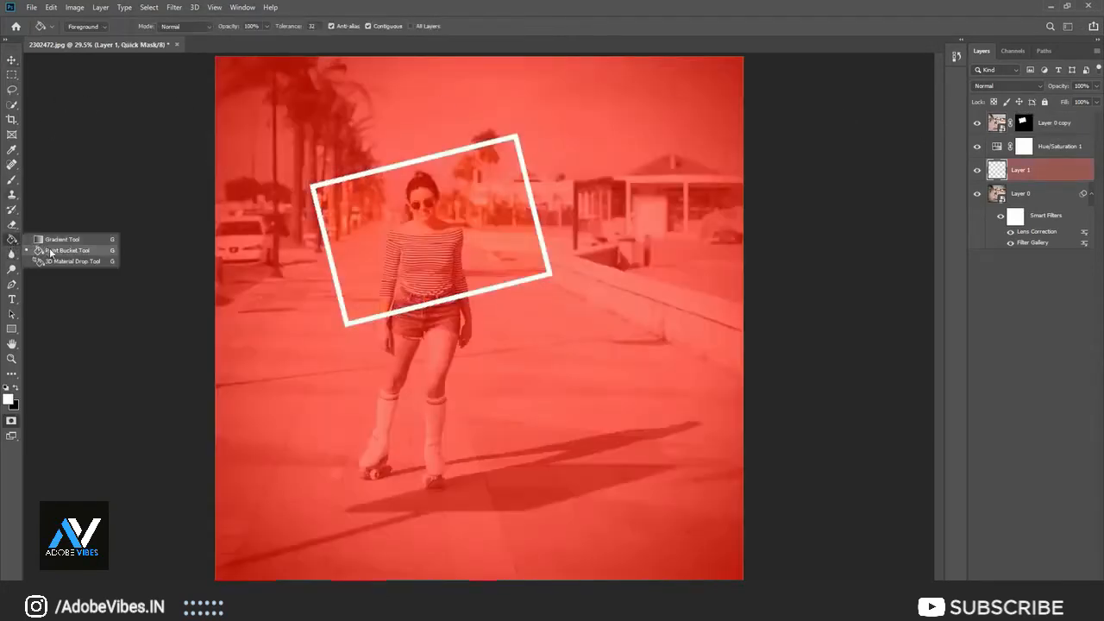
pyautogui.click(41, 250)
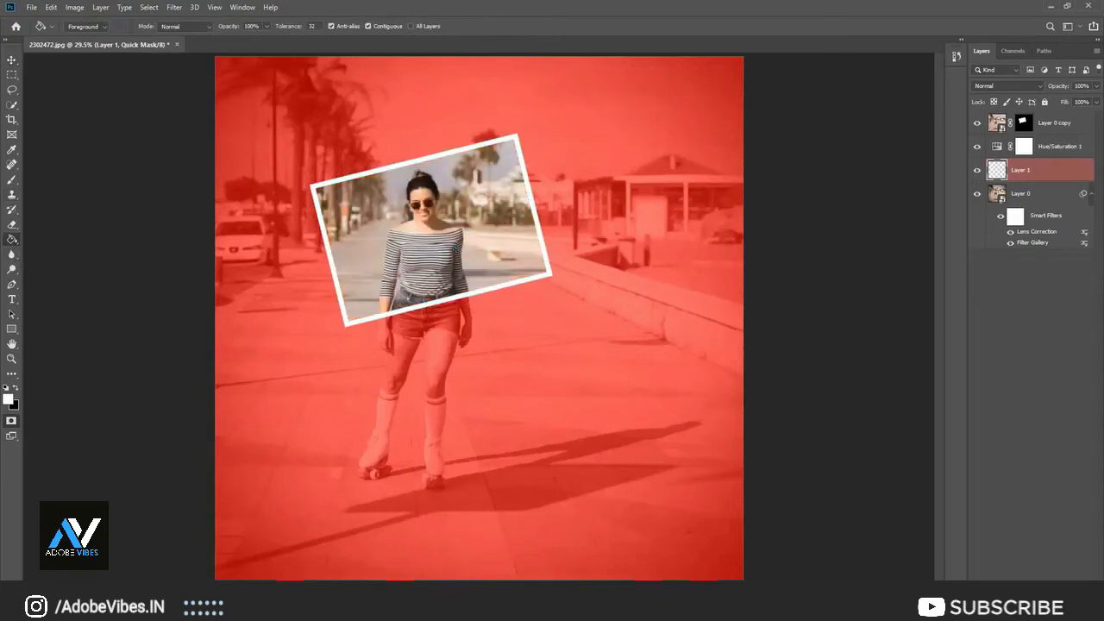
pyautogui.press('q')
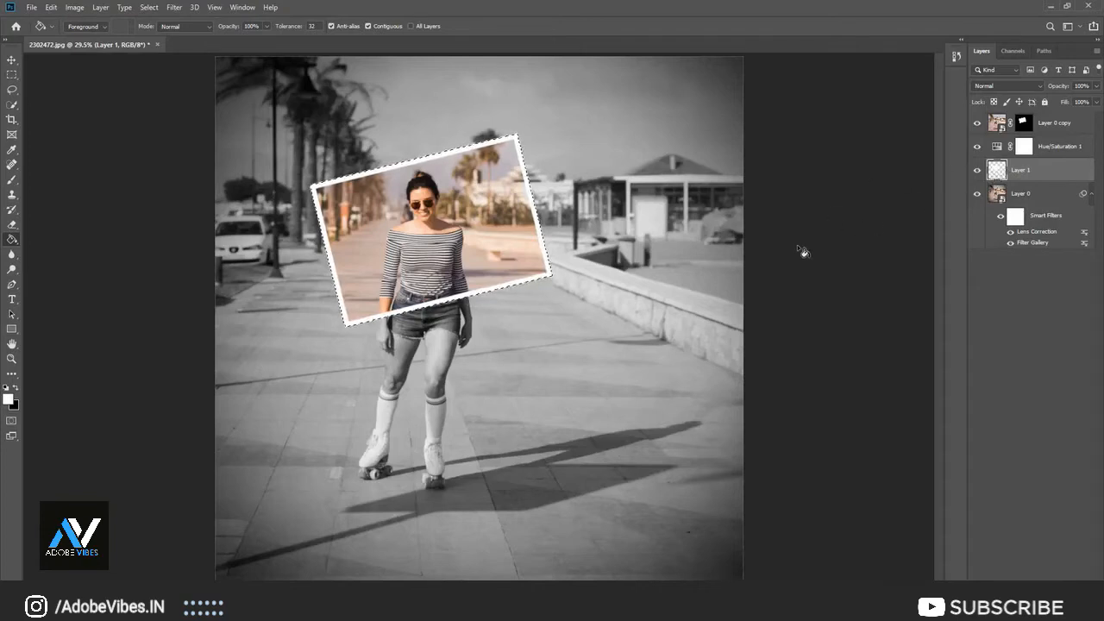
pyautogui.hotkey('ctrl', 'd')
# Step: Add a Drop Shadow to Layer 1 with Use Global Light off, a 90° angle and 50% opacity
pyautogui.rightClick(1032, 170)
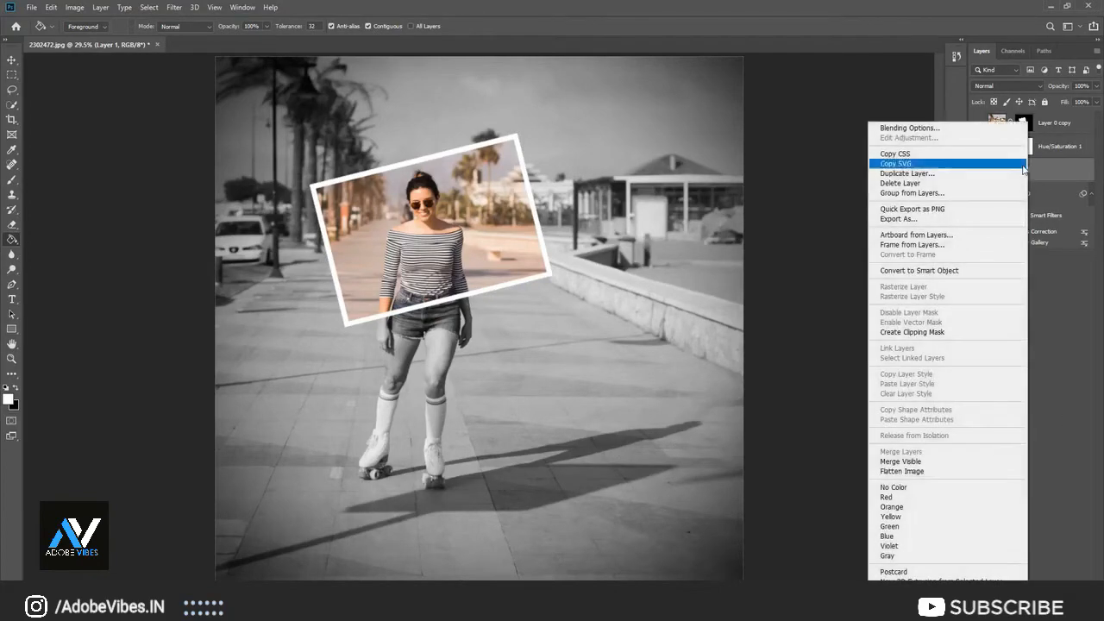
pyautogui.click(915, 129)
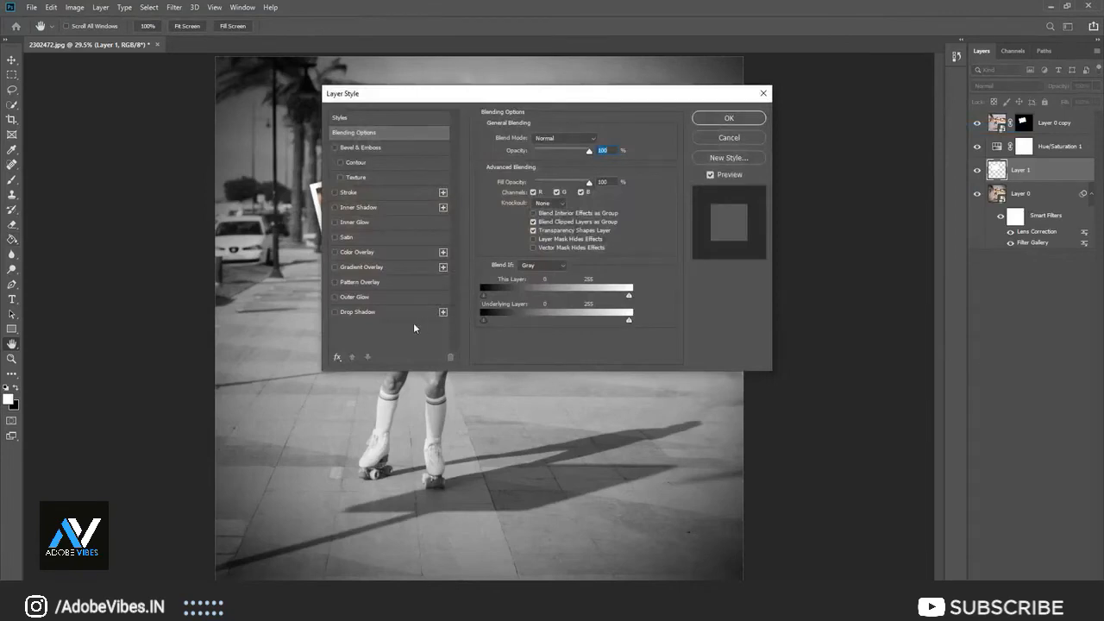
pyautogui.click(354, 312)
pyautogui.moveTo(470, 93); pyautogui.dragTo(699, 123)
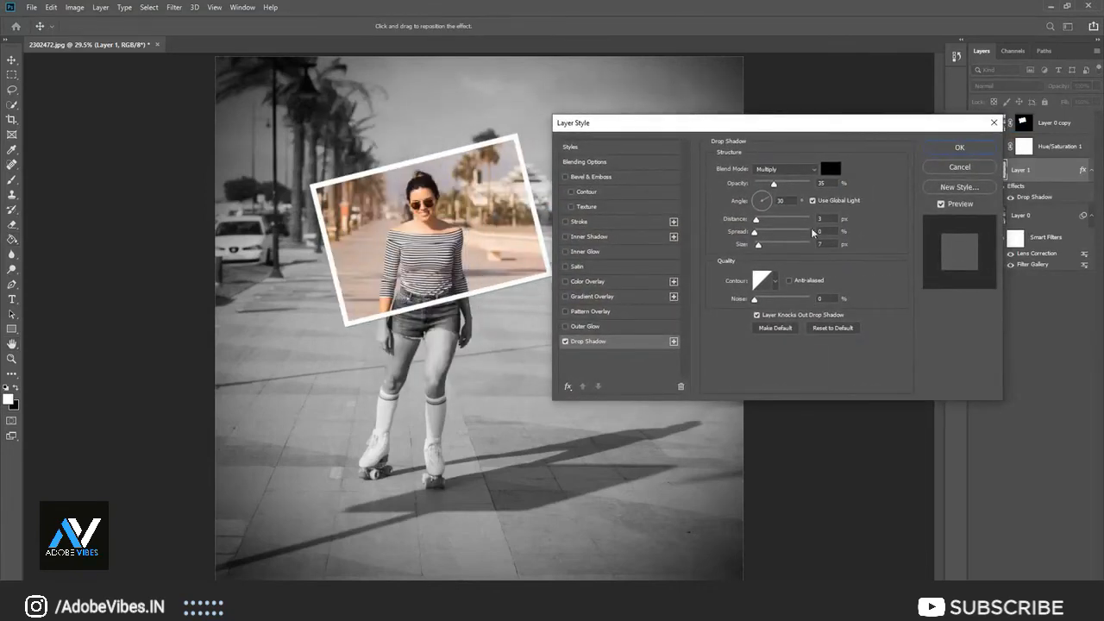
pyautogui.click(813, 201)
pyautogui.moveTo(774, 184); pyautogui.dragTo(782, 184)
# Step: Set the drop shadow's distance to 50 px and size to 20 px, and apply the layer style
pyautogui.click(723, 219)
pyautogui.write('50')
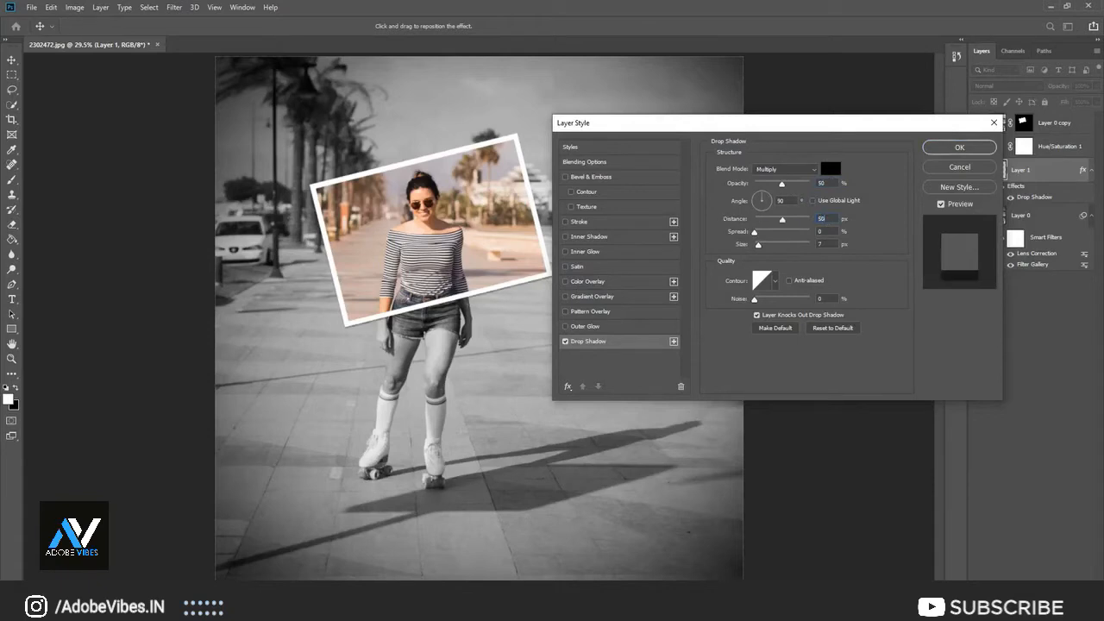
pyautogui.press('Tab')
pyautogui.press('Tab')
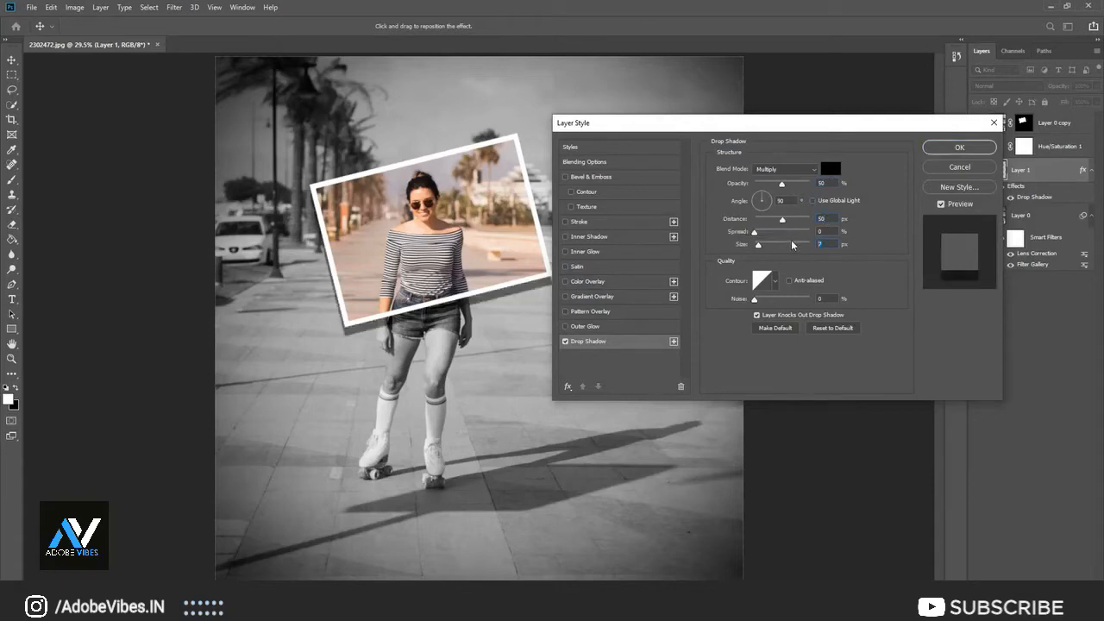
pyautogui.write('20')
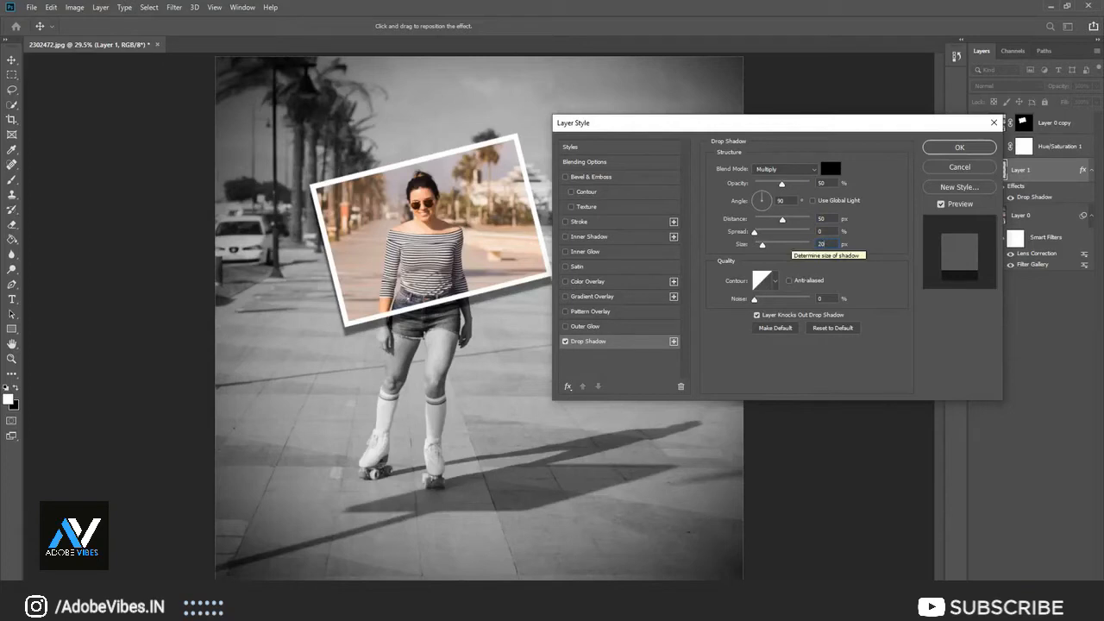
pyautogui.click(949, 150)
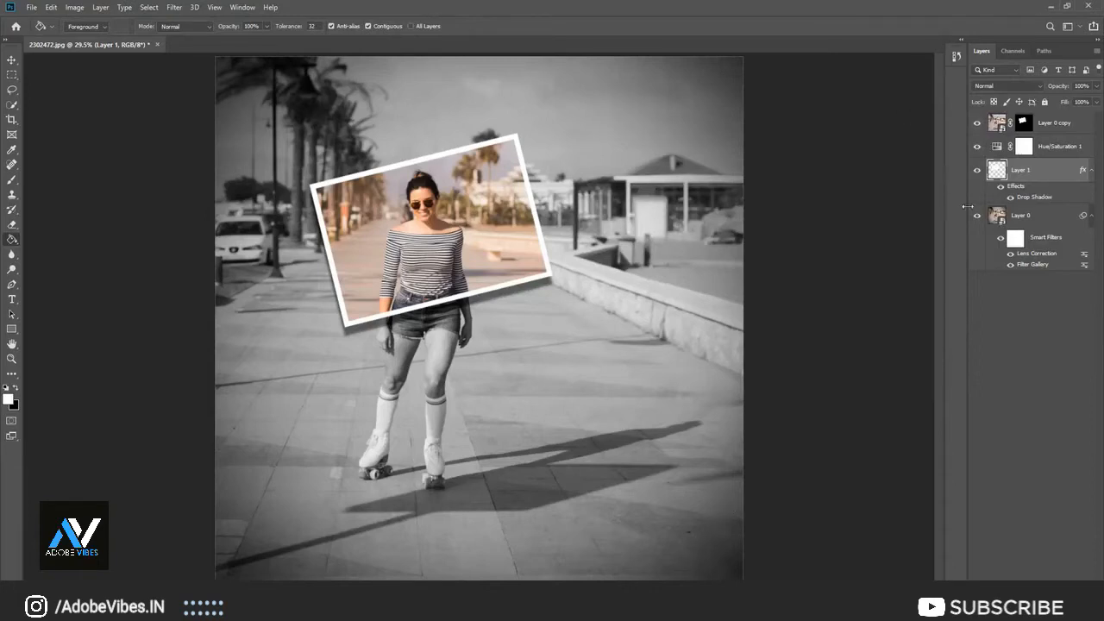
# Step: Scale Layer 0 copy, Hue/Saturation 1 and Layer 1 together to about 128%, enlarging the tilted frame and its colour picture
pyautogui.keyDown('shift'); pyautogui.click(1050, 128); pyautogui.keyUp('shift')
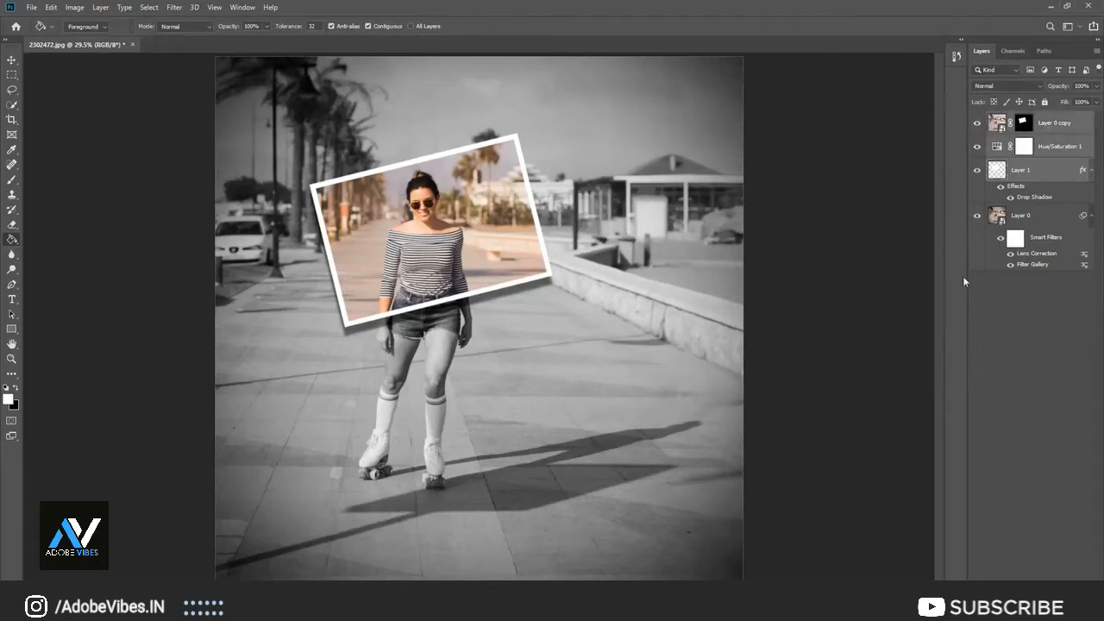
pyautogui.hotkey('ctrl', 't')
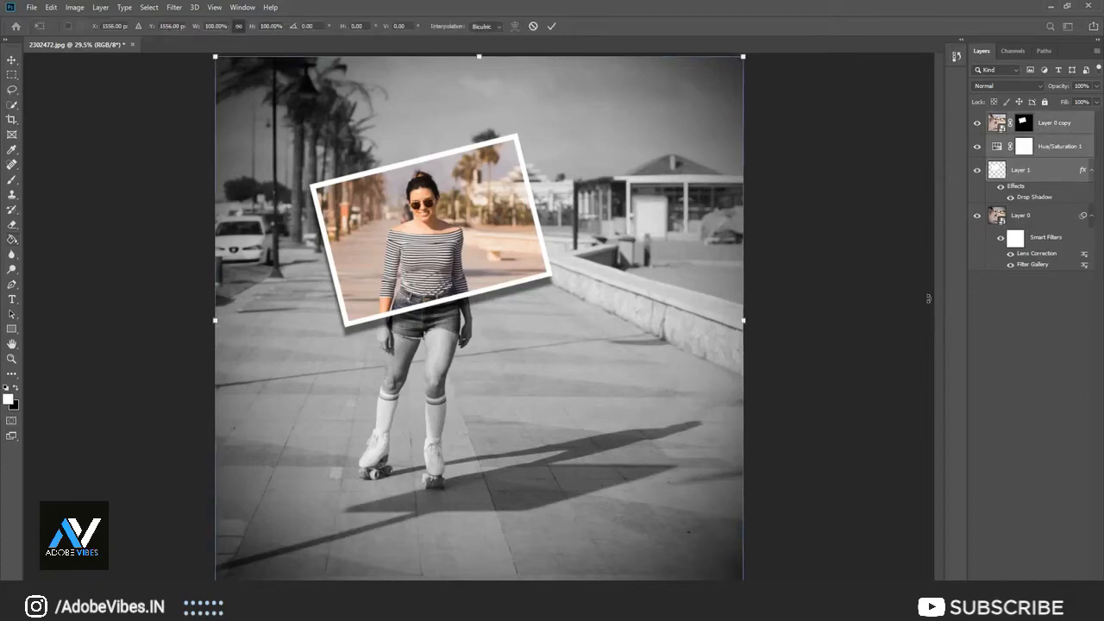
pyautogui.hotkey('ctrl', '-')
pyautogui.hotkey('ctrl', '-')
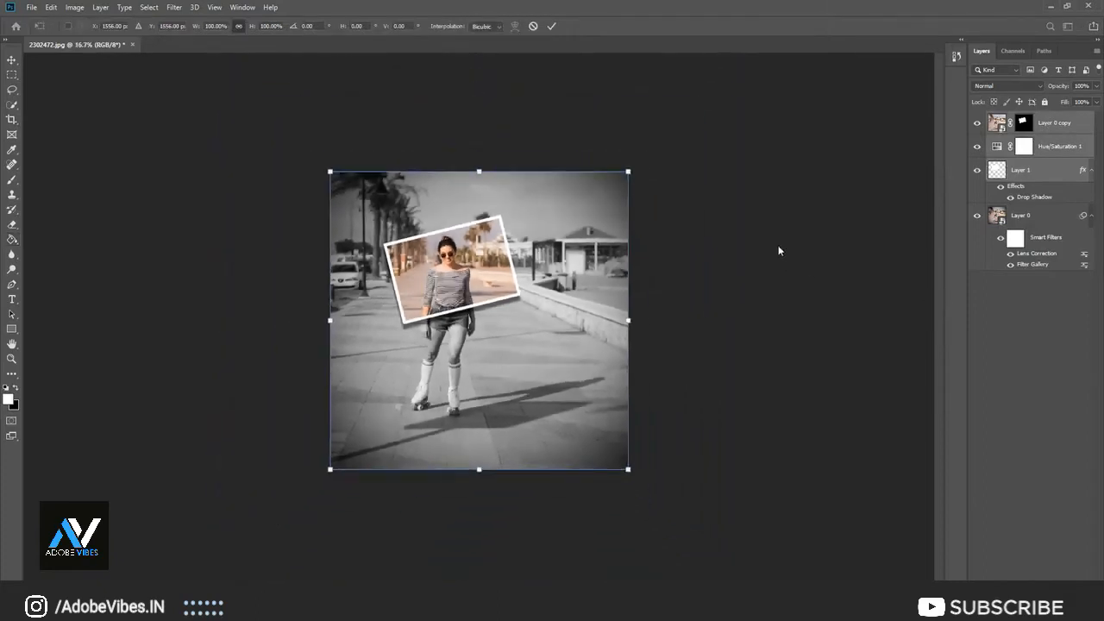
pyautogui.moveTo(628, 171); pyautogui.dragTo(668, 147)
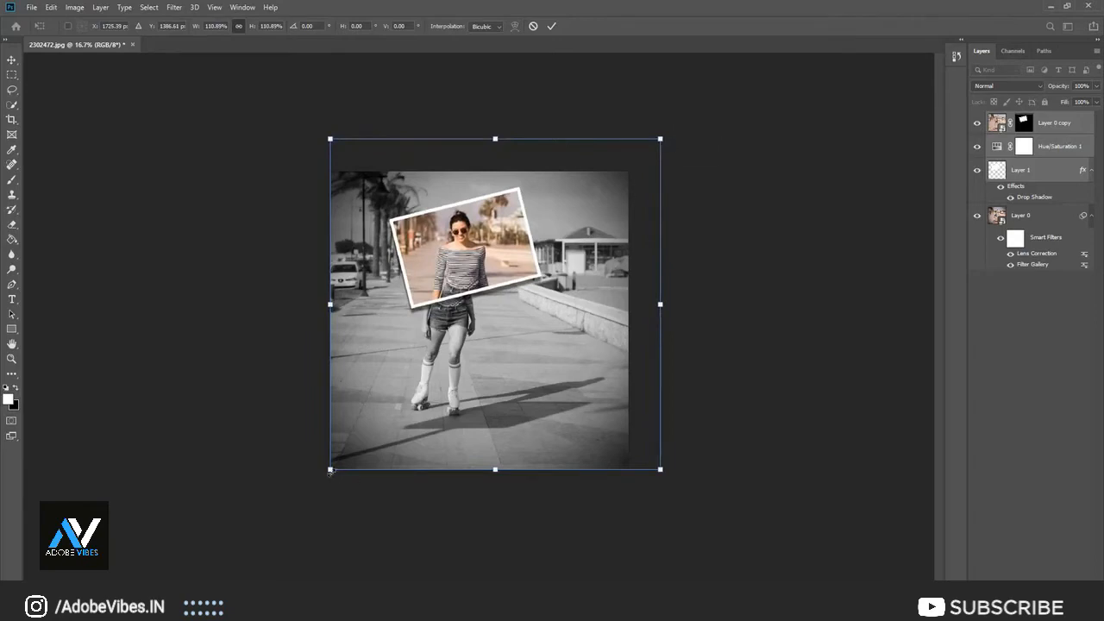
pyautogui.moveTo(331, 471); pyautogui.dragTo(299, 485)
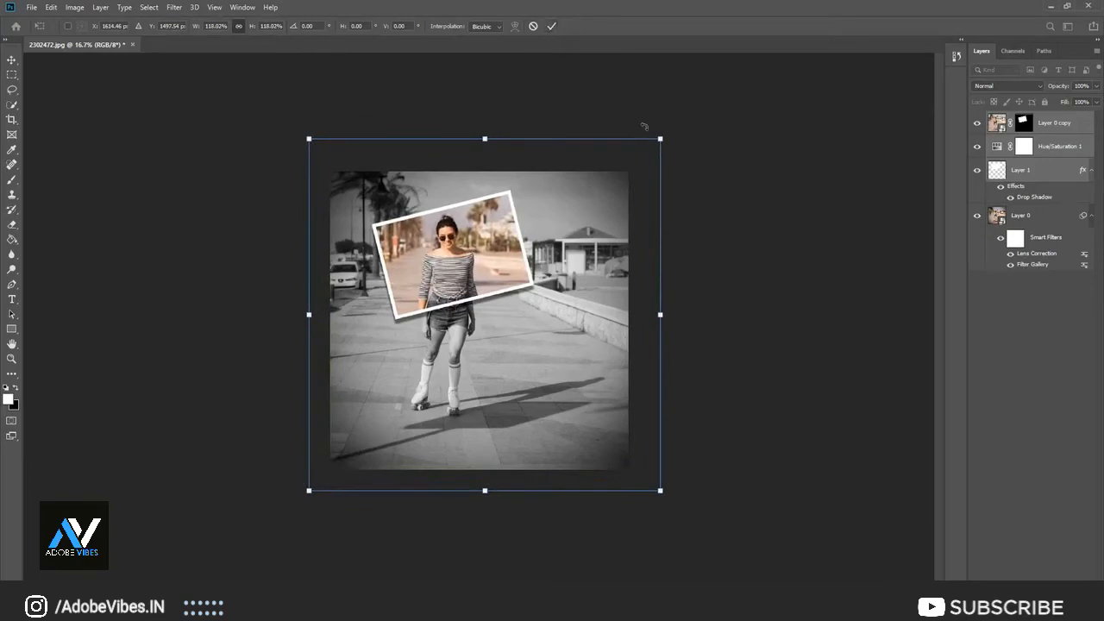
pyautogui.moveTo(661, 138); pyautogui.dragTo(679, 121)
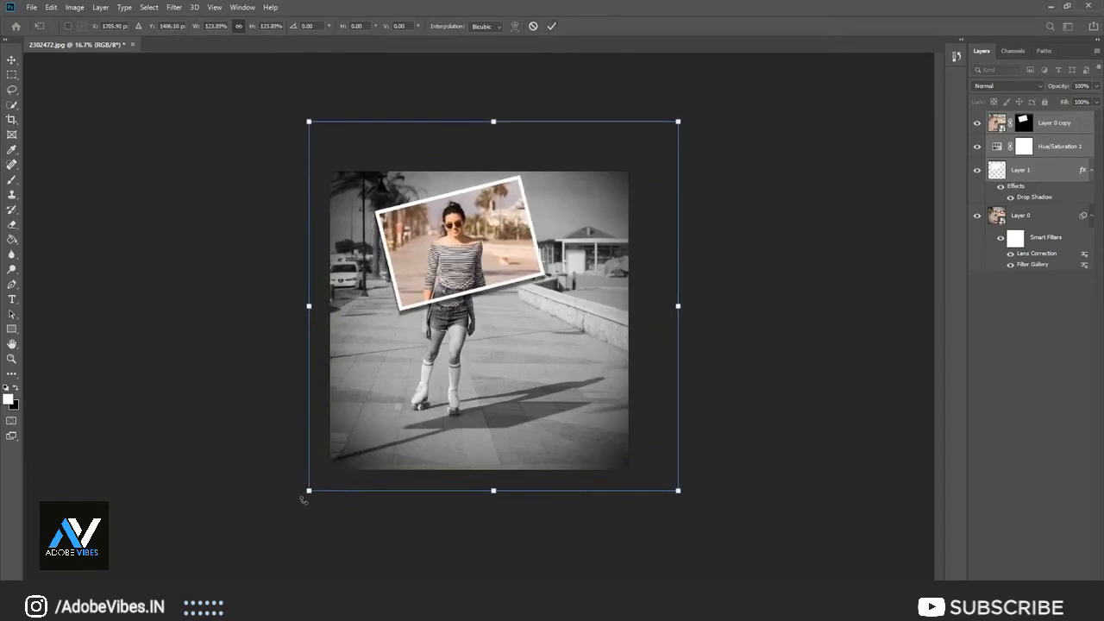
pyautogui.moveTo(308, 494)
pyautogui.mouseDown()
pyautogui.moveTo(285, 514)
pyautogui.moveTo(296, 503)
pyautogui.mouseUp()
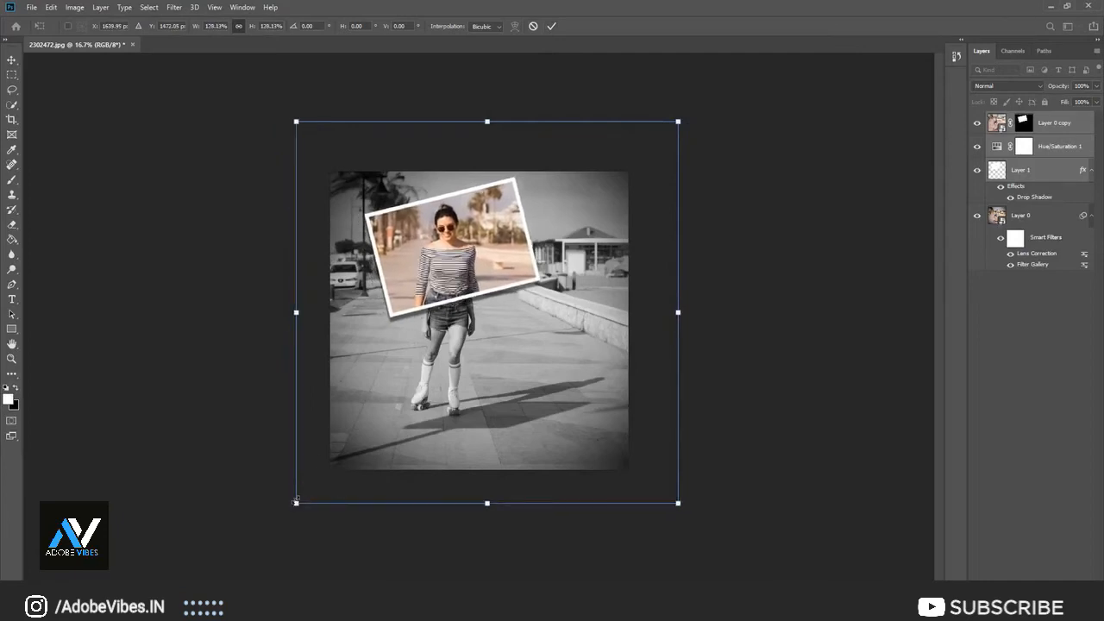
pyautogui.click(553, 27)
pyautogui.press('g')
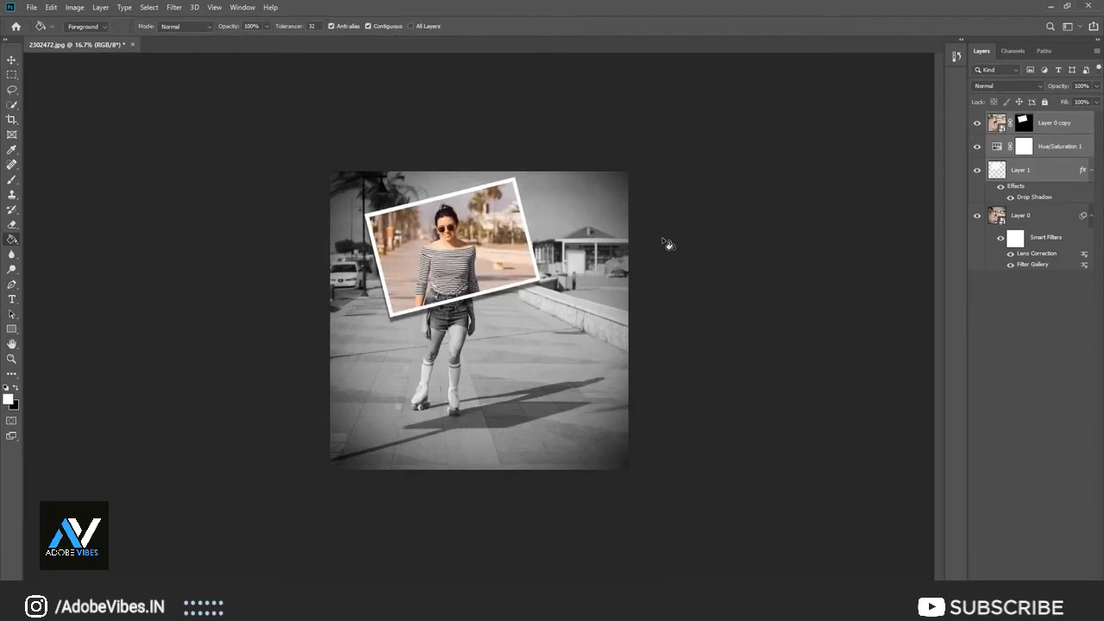
pyautogui.hotkey('ctrl', '0')
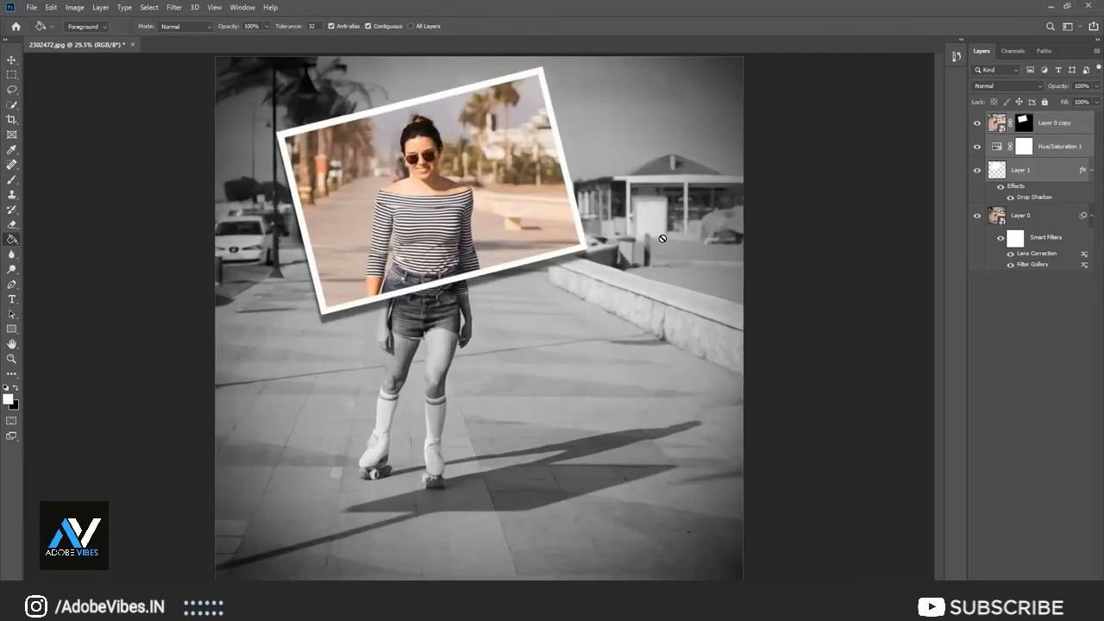
# Step: Move the tilted frame and its colour picture together slightly down and to the right over the woman
pyautogui.click(12, 59)
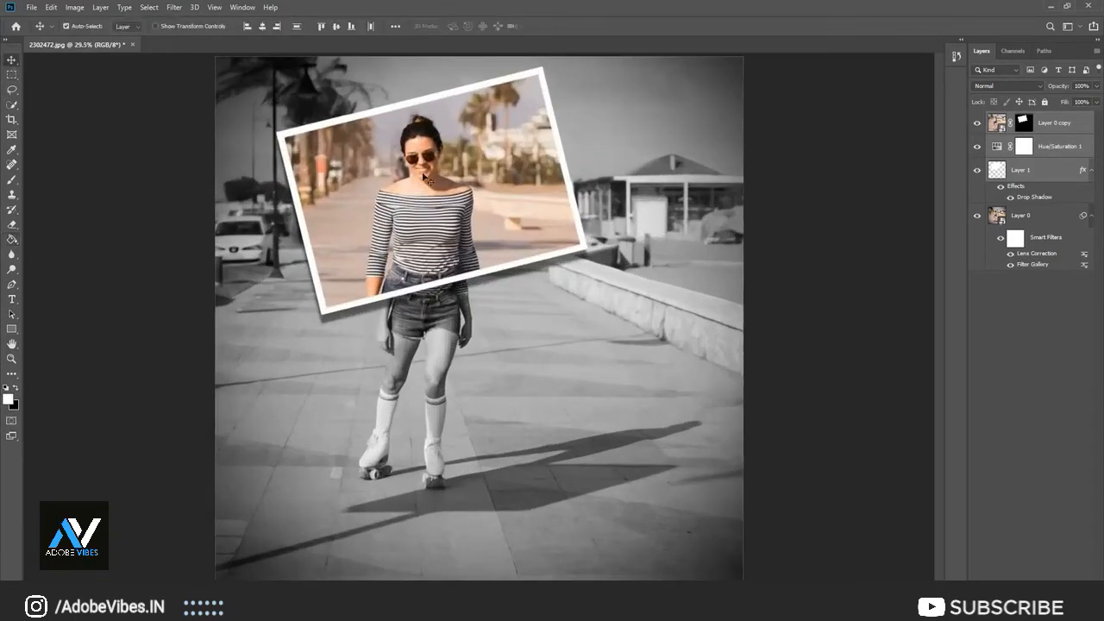
pyautogui.moveTo(423, 178); pyautogui.dragTo(445, 188)
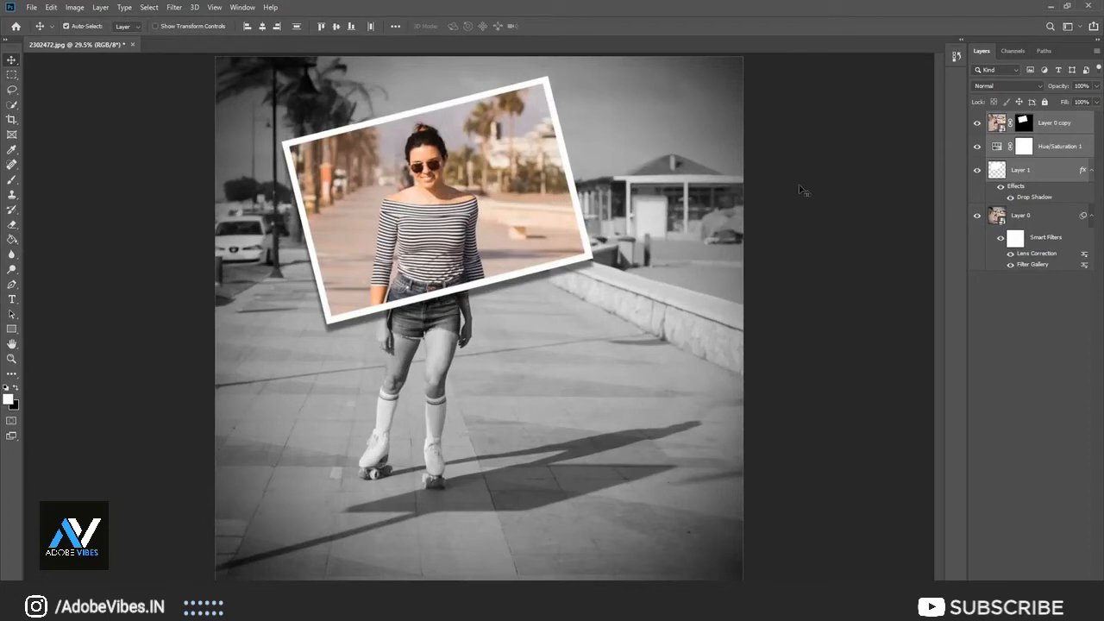
# Step: Set the Type tool's text colour to white (ffffff)
pyautogui.click(15, 300)
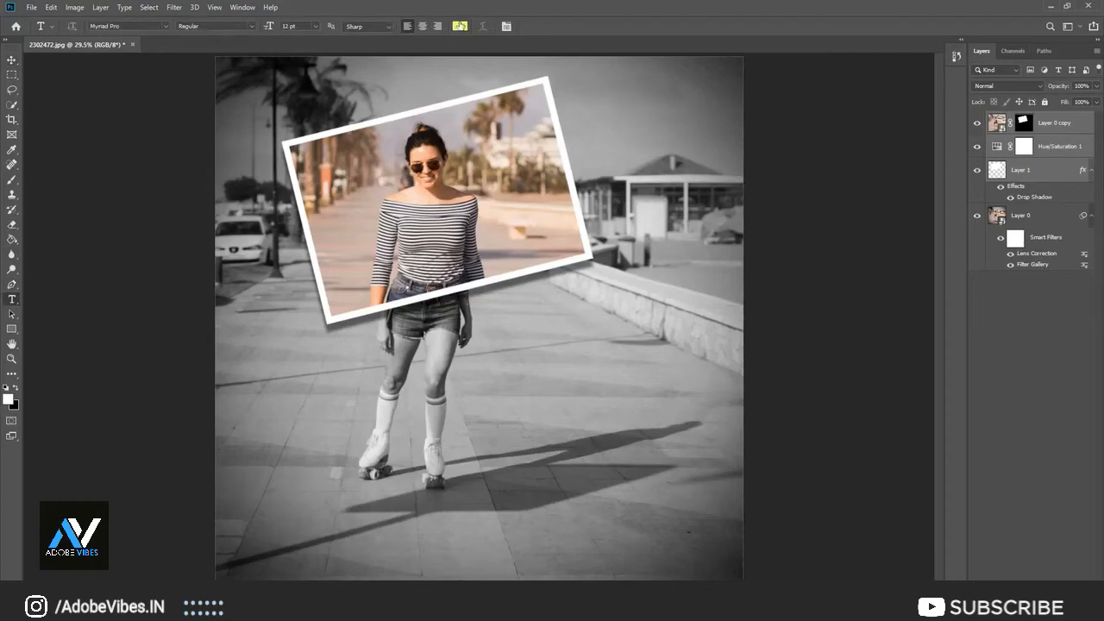
pyautogui.click(460, 25)
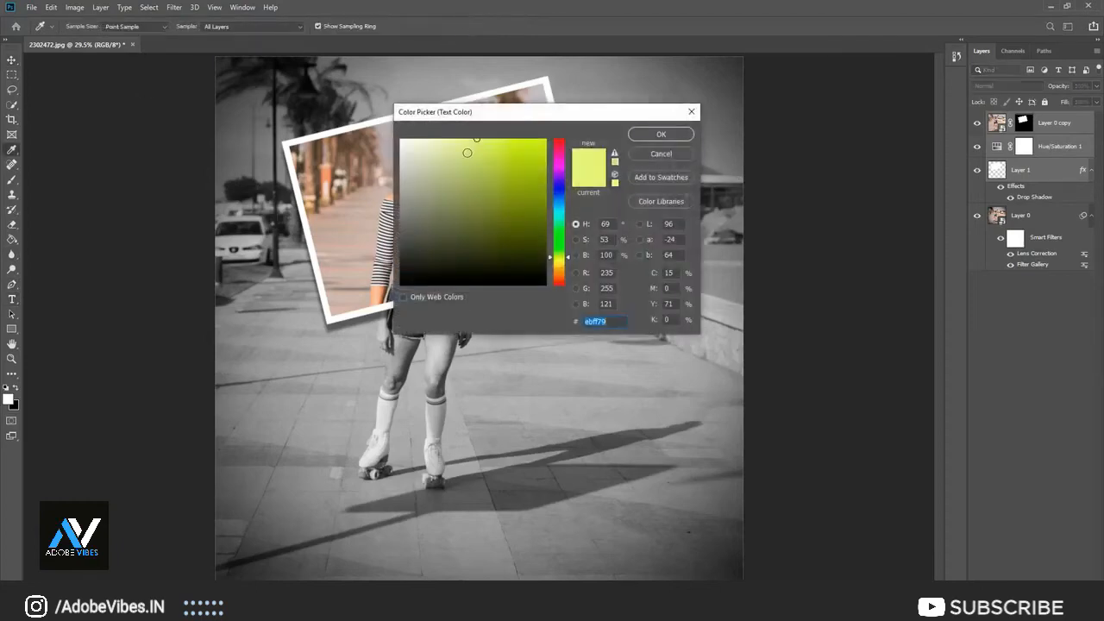
pyautogui.write('ffffff')
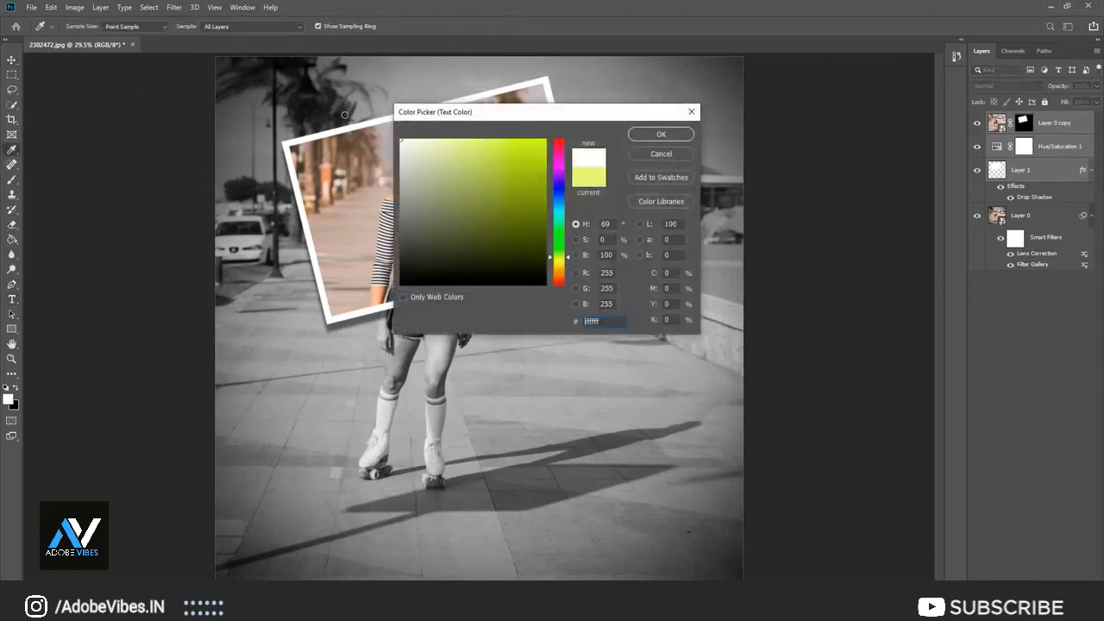
pyautogui.click(647, 135)
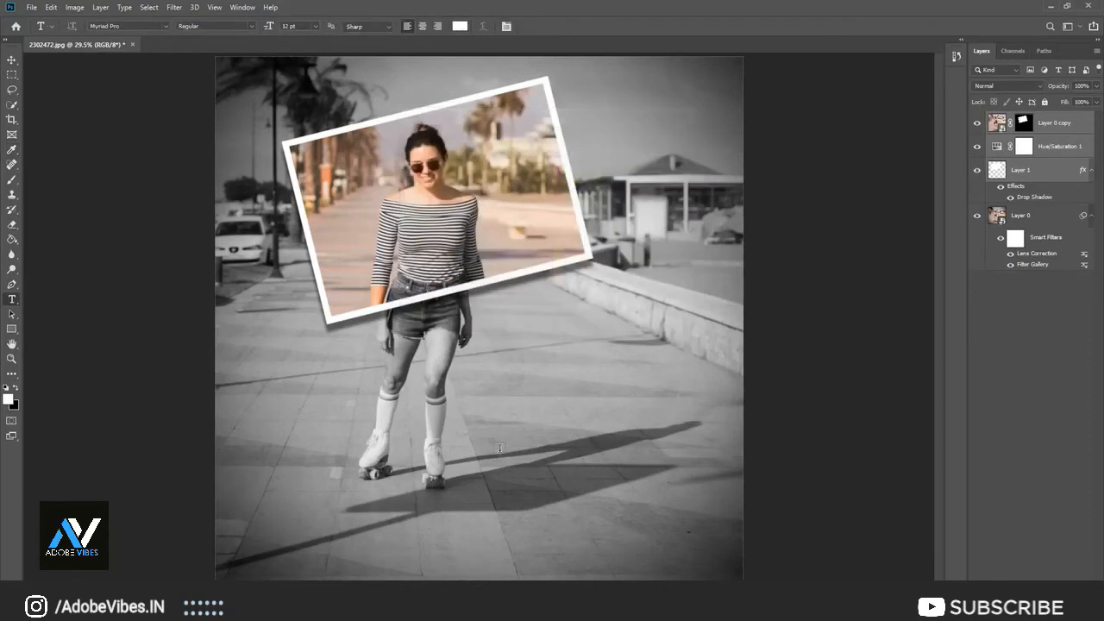
# Step: Find the Rollergirls Regular font and set it as the Type tool's font
pyautogui.click(147, 25)
pyautogui.click(166, 26)
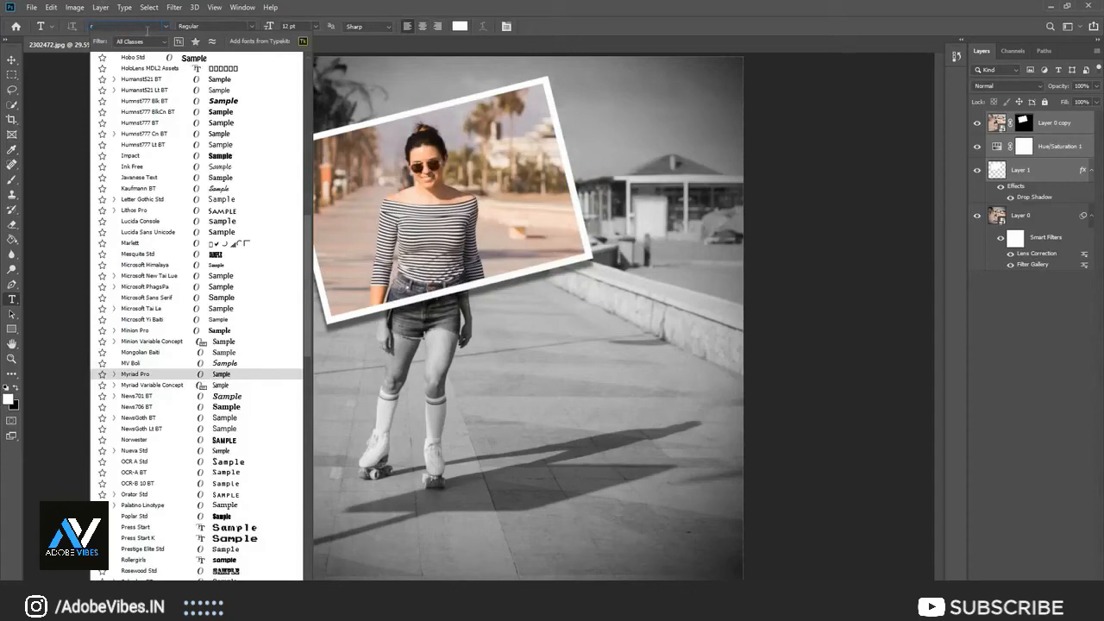
pyautogui.write('roci')
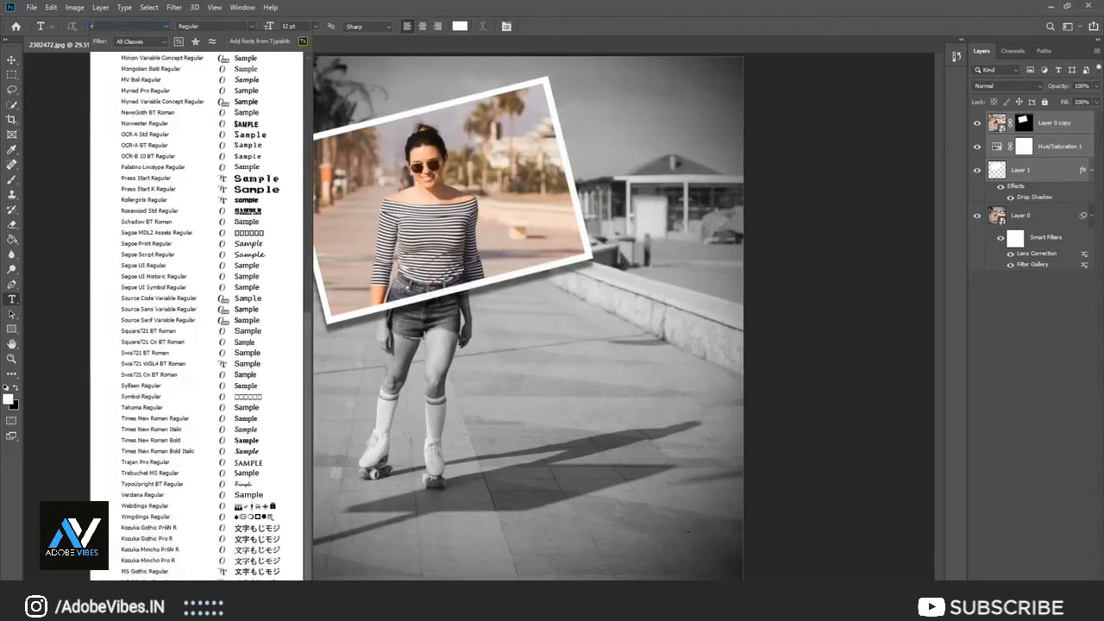
pyautogui.press('BackSpace')
pyautogui.press('BackSpace')
pyautogui.press('BackSpace')
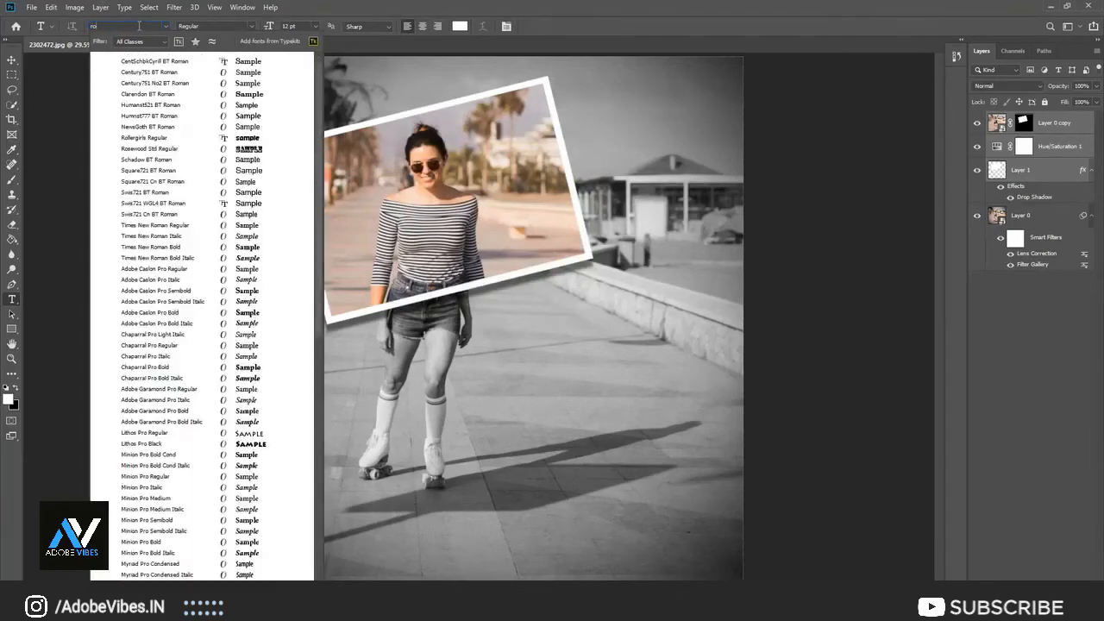
pyautogui.write('ol')
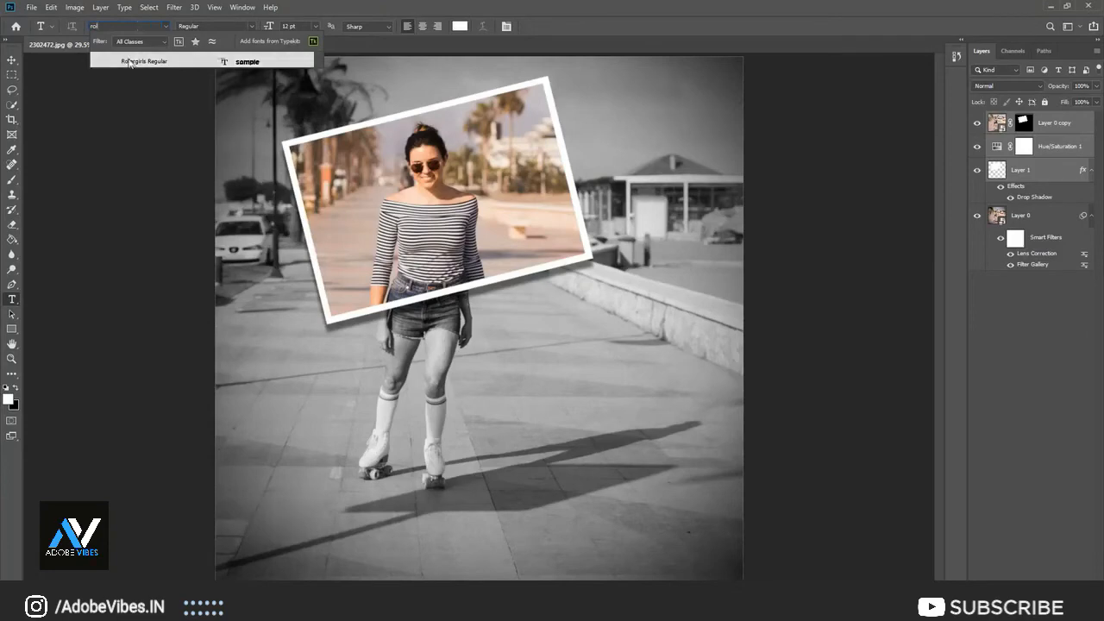
pyautogui.click(130, 60)
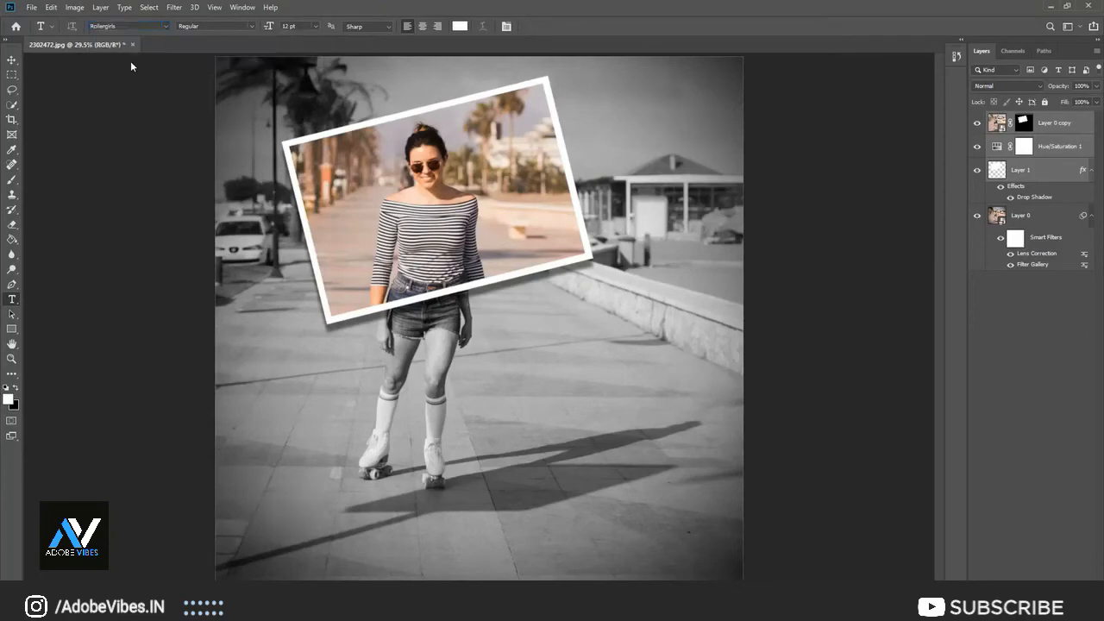
# Step: Add the text "Roller Girl" at 36 pt on the pavement beside the woman's legs
pyautogui.click(531, 394)
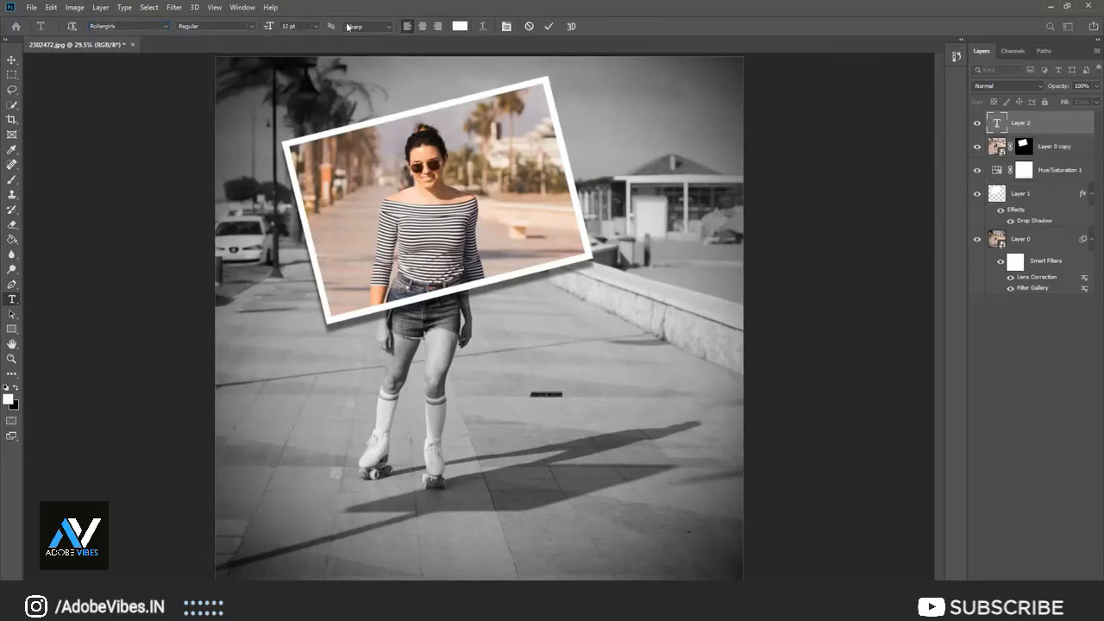
pyautogui.click(317, 26)
pyautogui.click(303, 151)
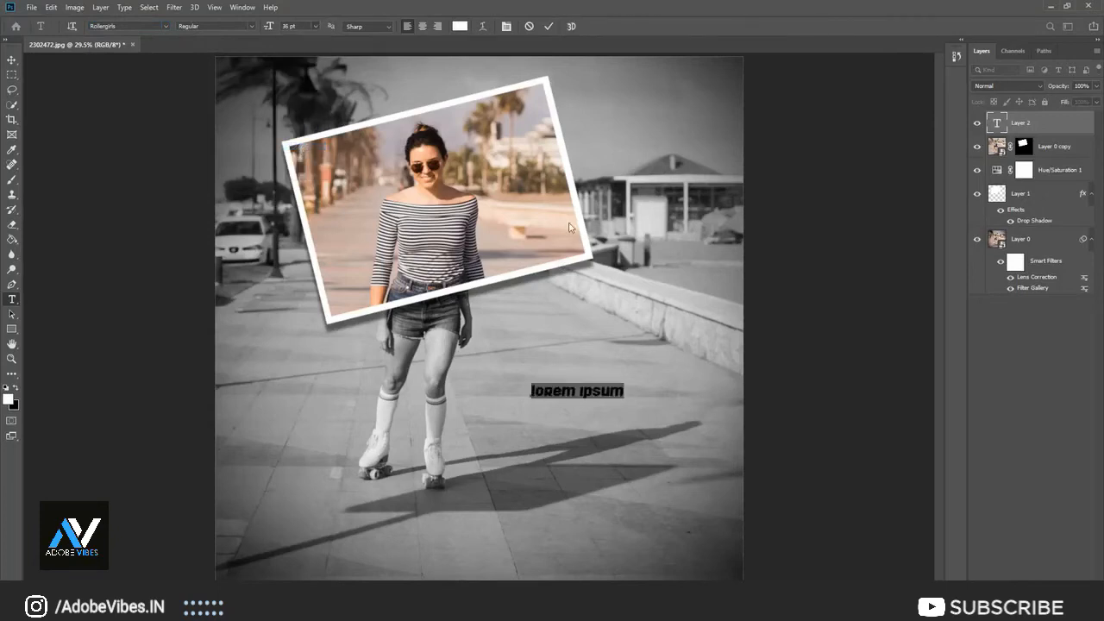
pyautogui.press('BackSpace')
pyautogui.write('Roll')
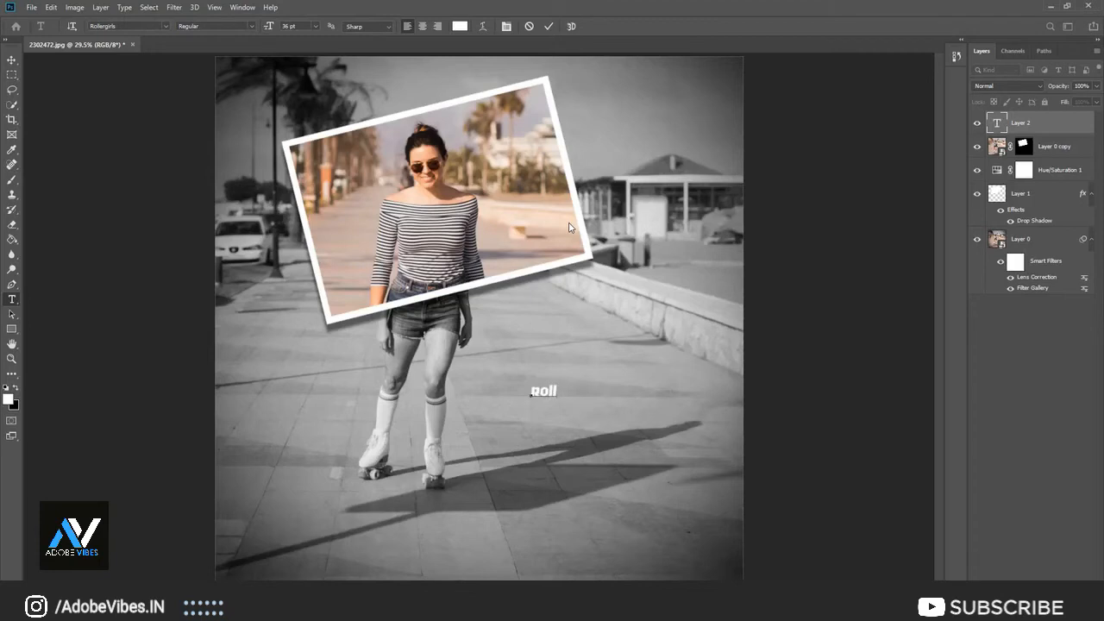
pyautogui.write('er girl')
pyautogui.click(549, 26)
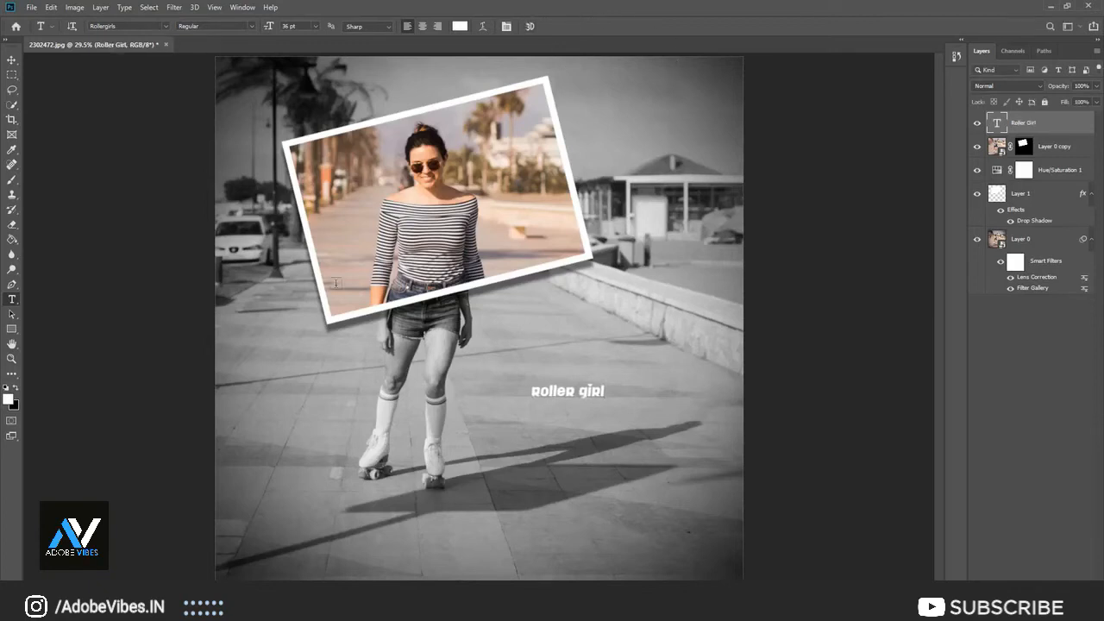
# Step: Enlarge the Roller Girl text, tilt it about 12° counter-clockwise and position it above the long shadow beside the skates
pyautogui.click(13, 60)
pyautogui.moveTo(573, 395); pyautogui.dragTo(536, 398)
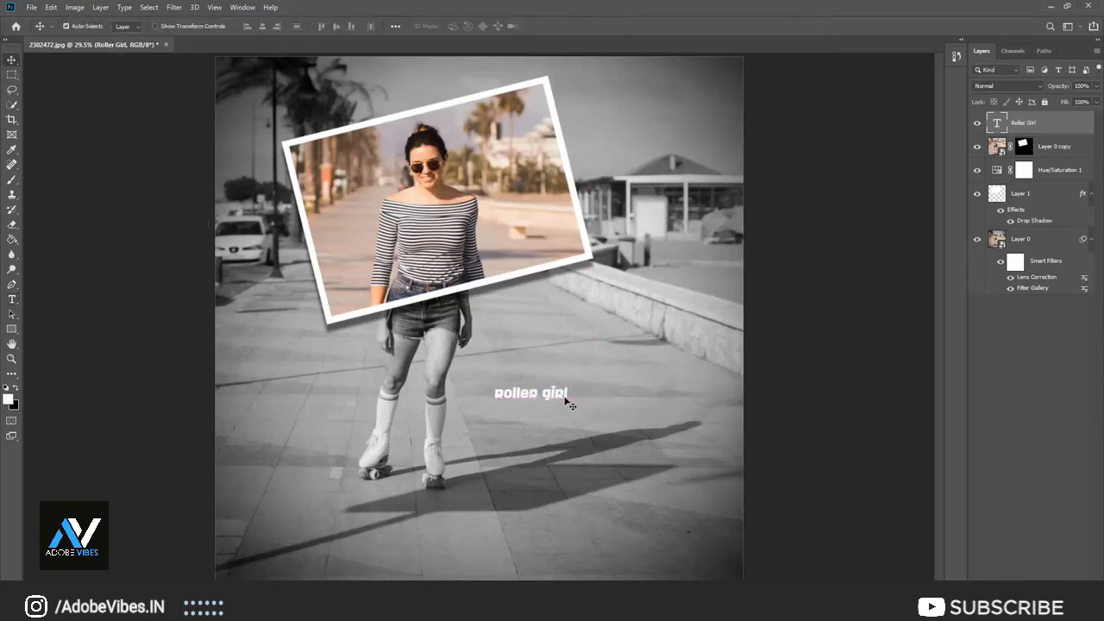
pyautogui.hotkey('ctrl', 't')
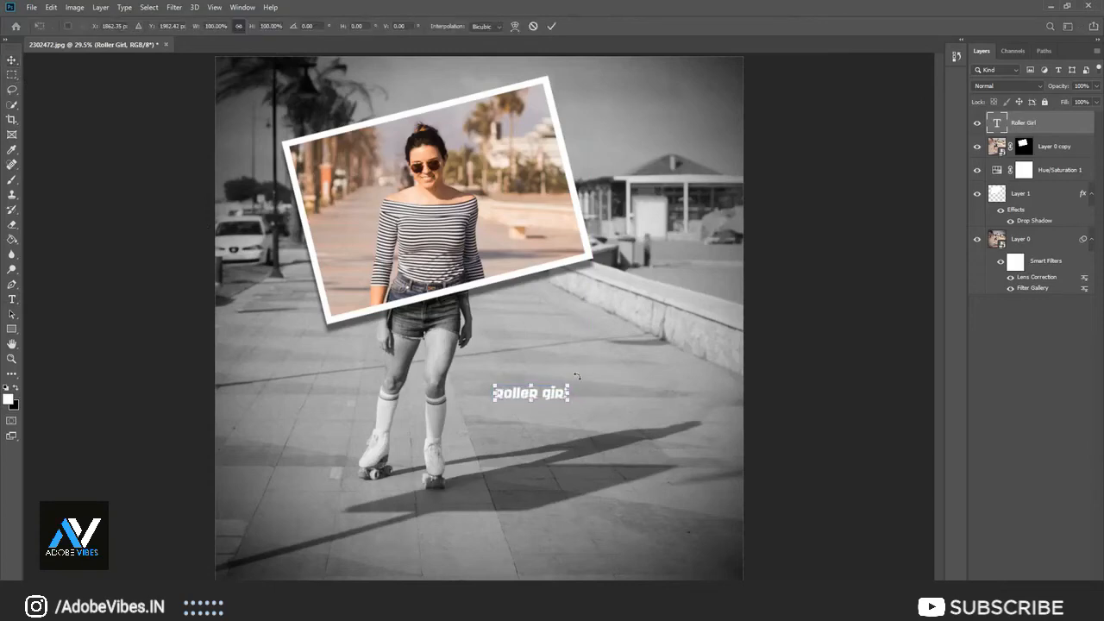
pyautogui.moveTo(575, 377); pyautogui.dragTo(704, 437)
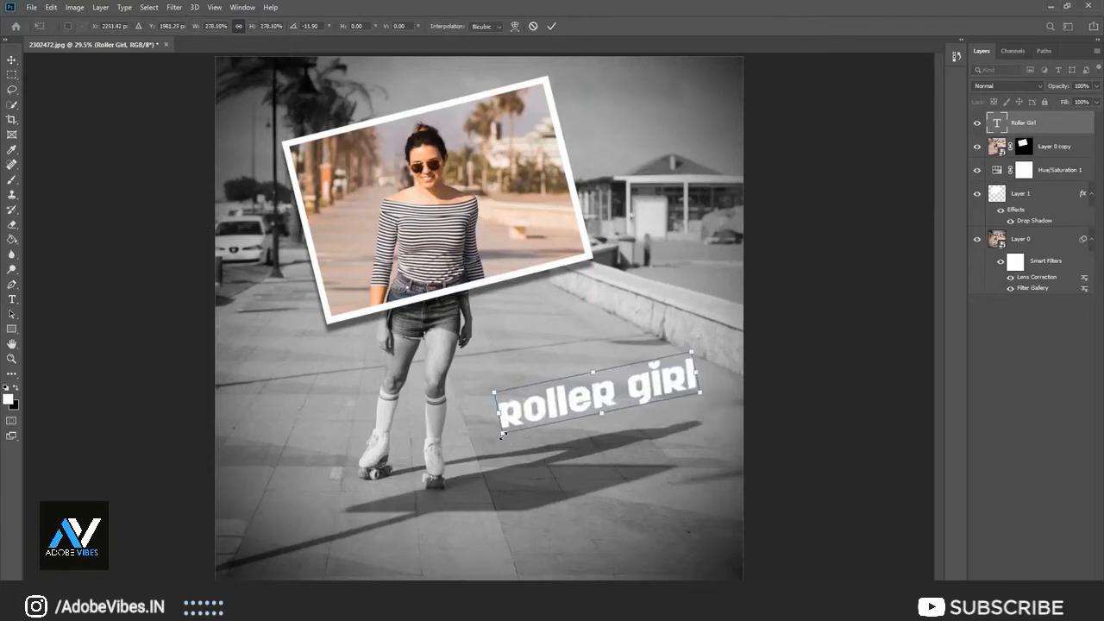
pyautogui.moveTo(501, 435); pyautogui.dragTo(457, 469)
pyautogui.click(551, 26)
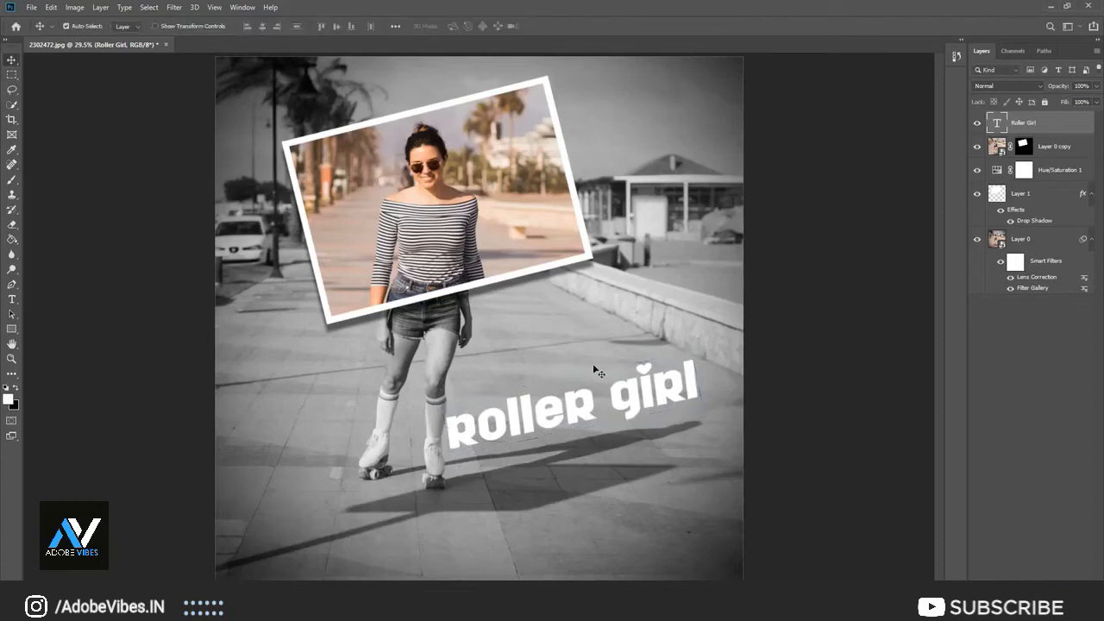
pyautogui.moveTo(582, 403); pyautogui.dragTo(593, 403)
# Step: Add a Color Overlay to the Roller Girl text using the light skin tone f3d7bc sampled from the framed woman
pyautogui.rightClick(1027, 121)
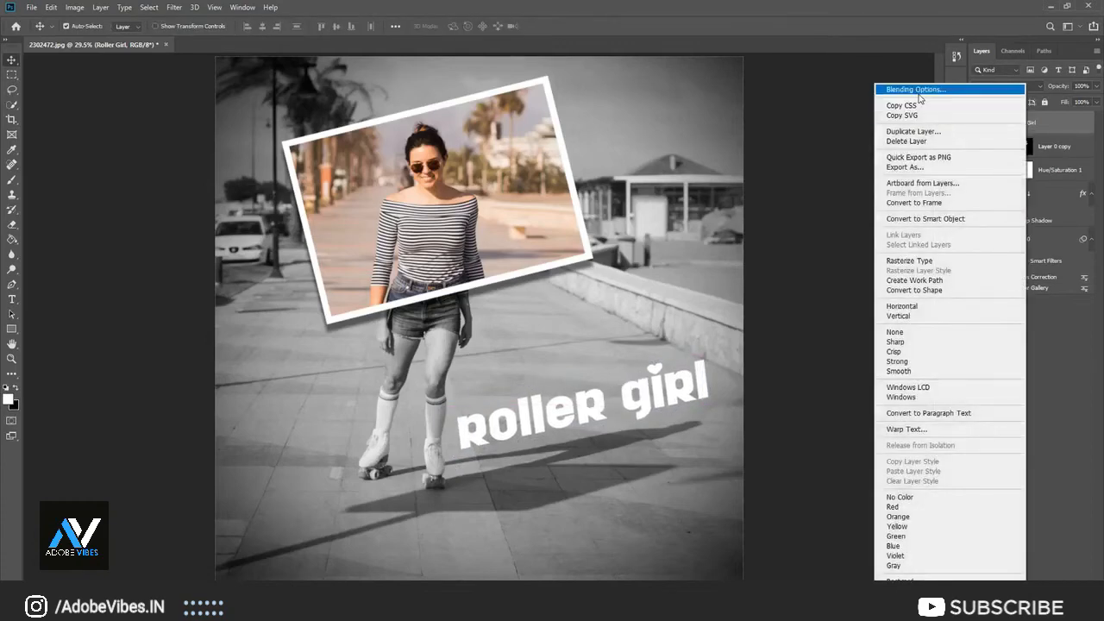
pyautogui.click(919, 97)
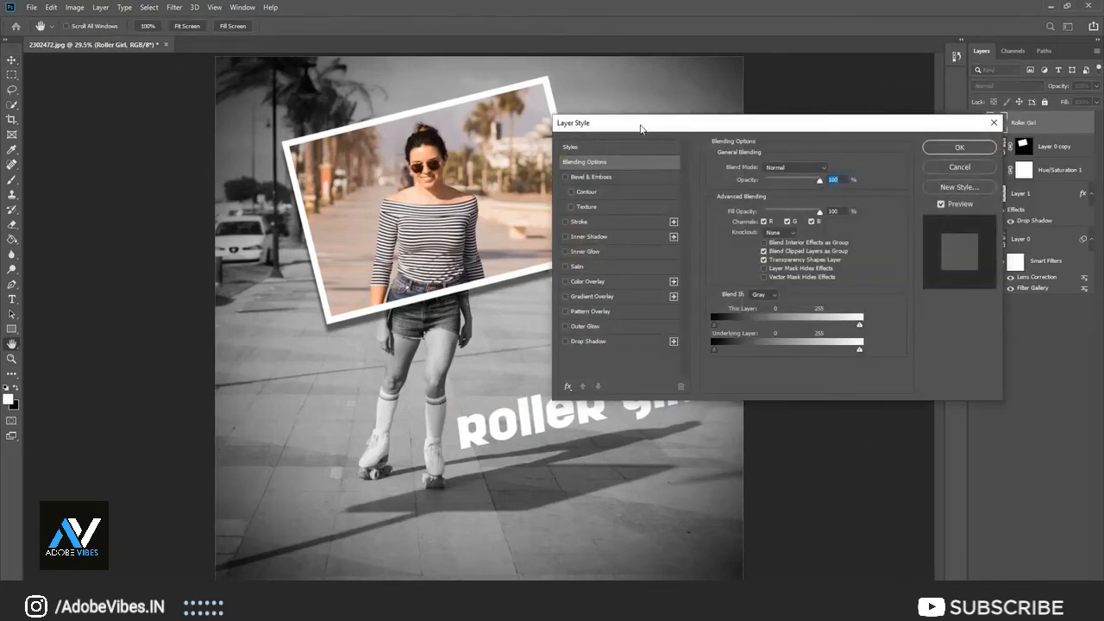
pyautogui.moveTo(641, 129); pyautogui.dragTo(658, 46)
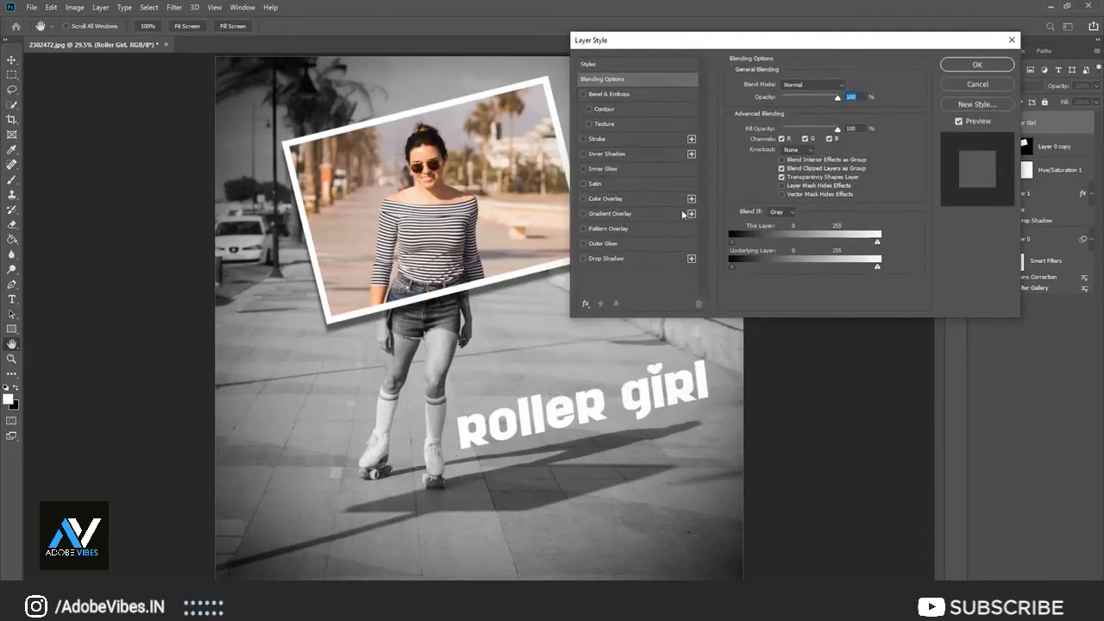
pyautogui.click(583, 199)
pyautogui.click(602, 199)
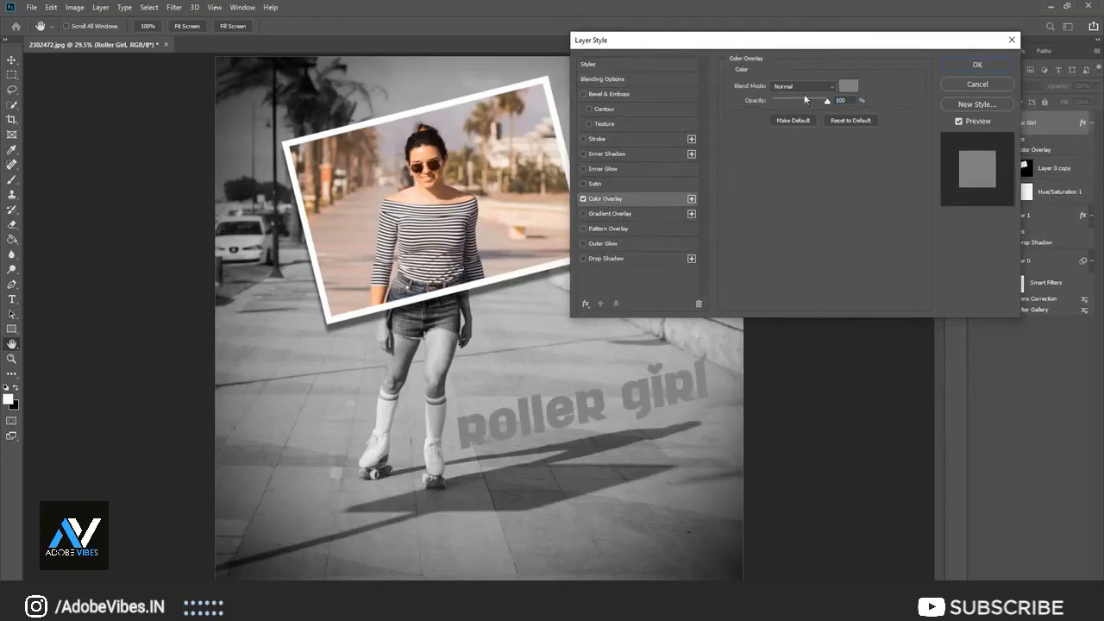
pyautogui.click(849, 85)
pyautogui.moveTo(446, 125); pyautogui.dragTo(692, 106)
pyautogui.click(425, 191)
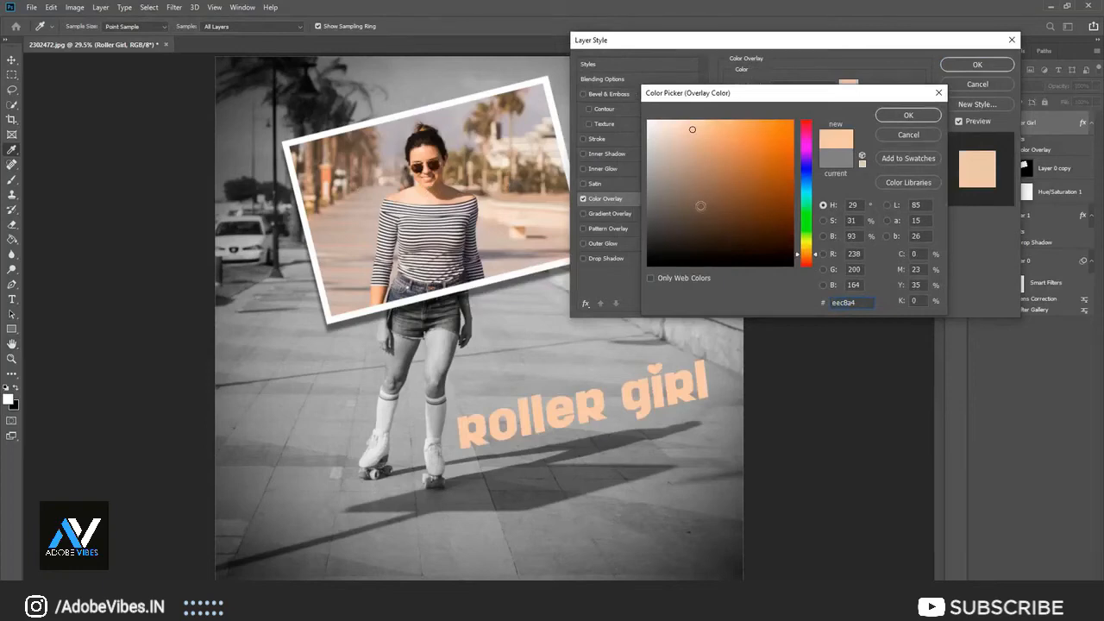
pyautogui.click(463, 120)
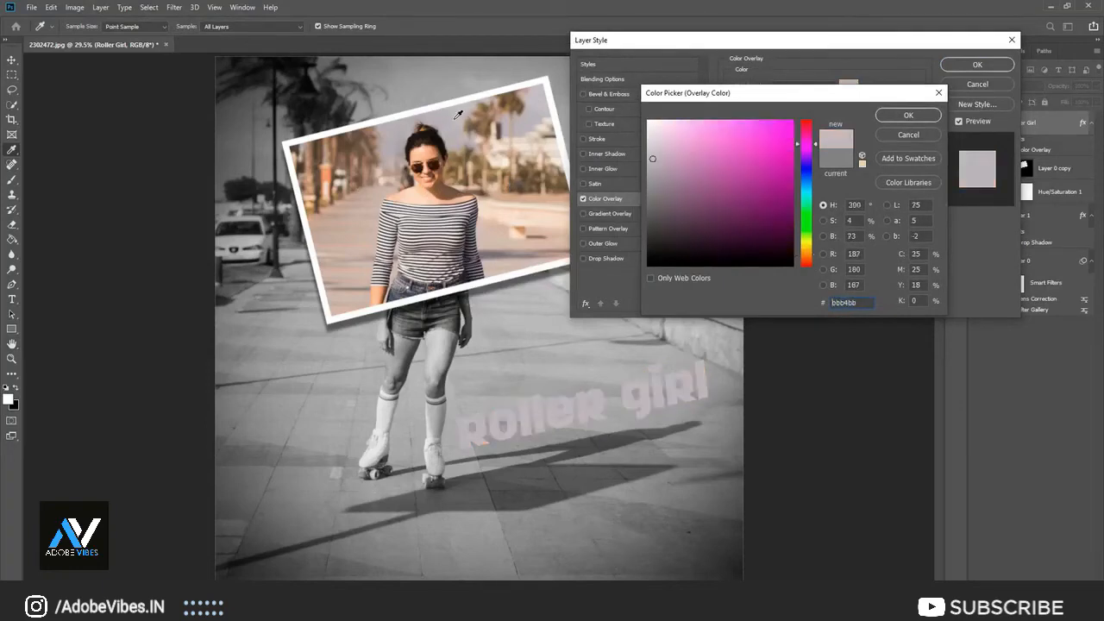
pyautogui.click(483, 212)
pyautogui.click(418, 190)
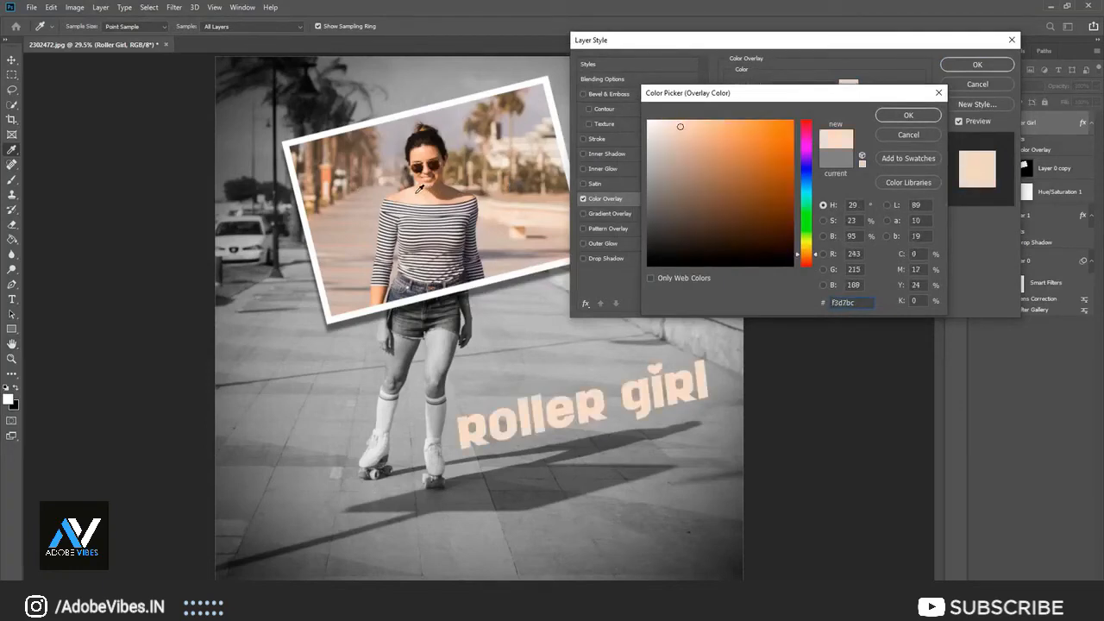
pyautogui.click(902, 116)
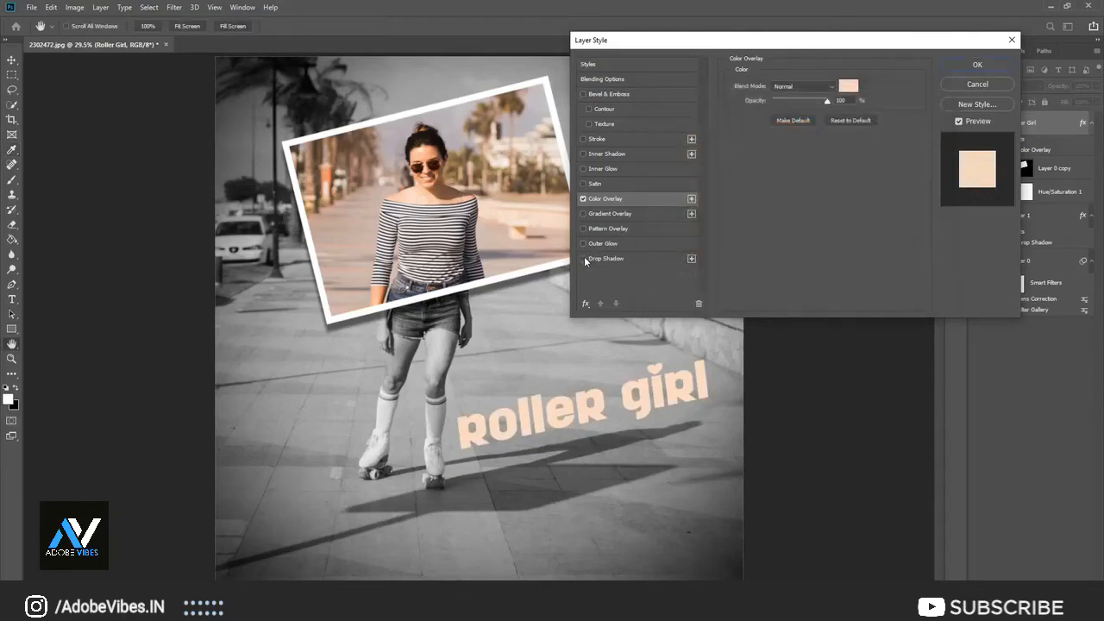
# Step: Add a Drop Shadow to the Roller Girl text with 20 px distance and 100% opacity, and apply the layer style
pyautogui.click(584, 258)
pyautogui.click(613, 258)
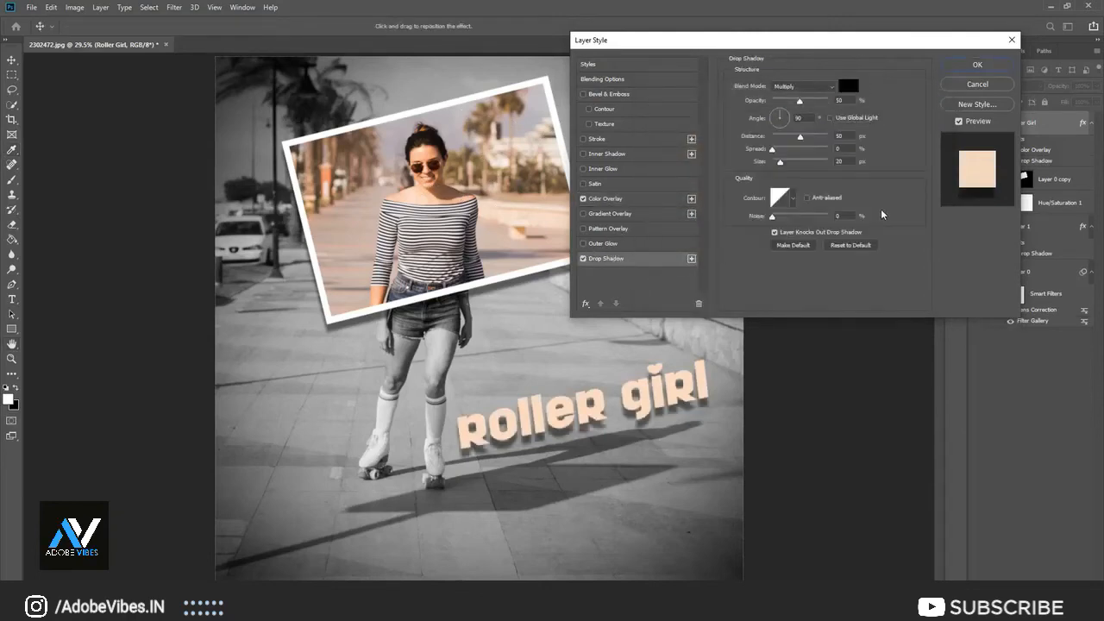
pyautogui.click(798, 135)
pyautogui.moveTo(799, 136); pyautogui.dragTo(783, 136)
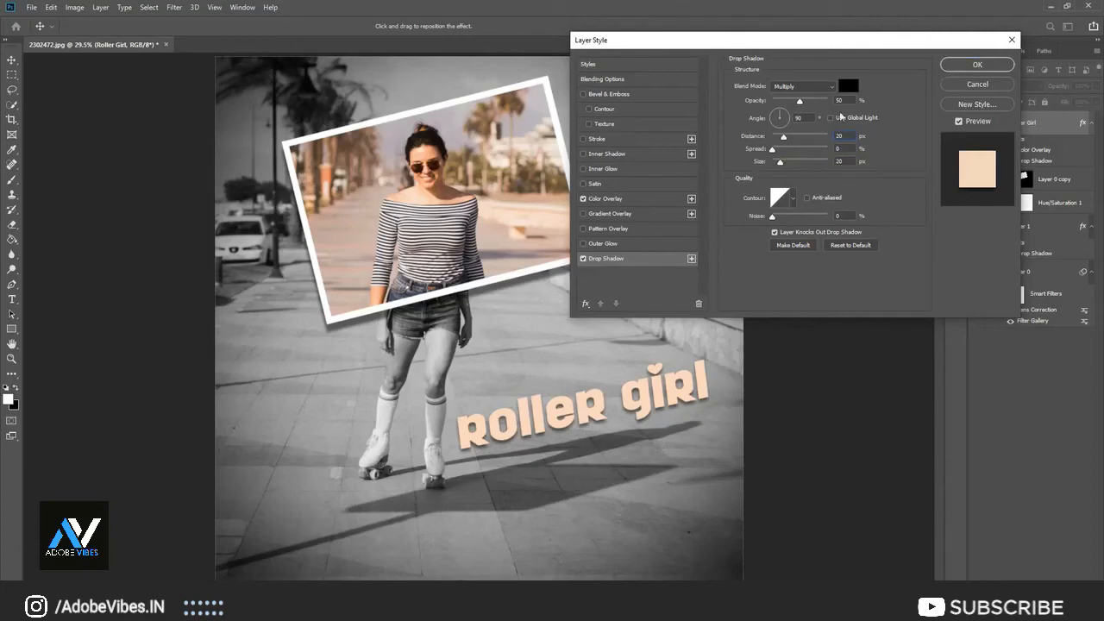
pyautogui.moveTo(800, 103); pyautogui.dragTo(839, 104)
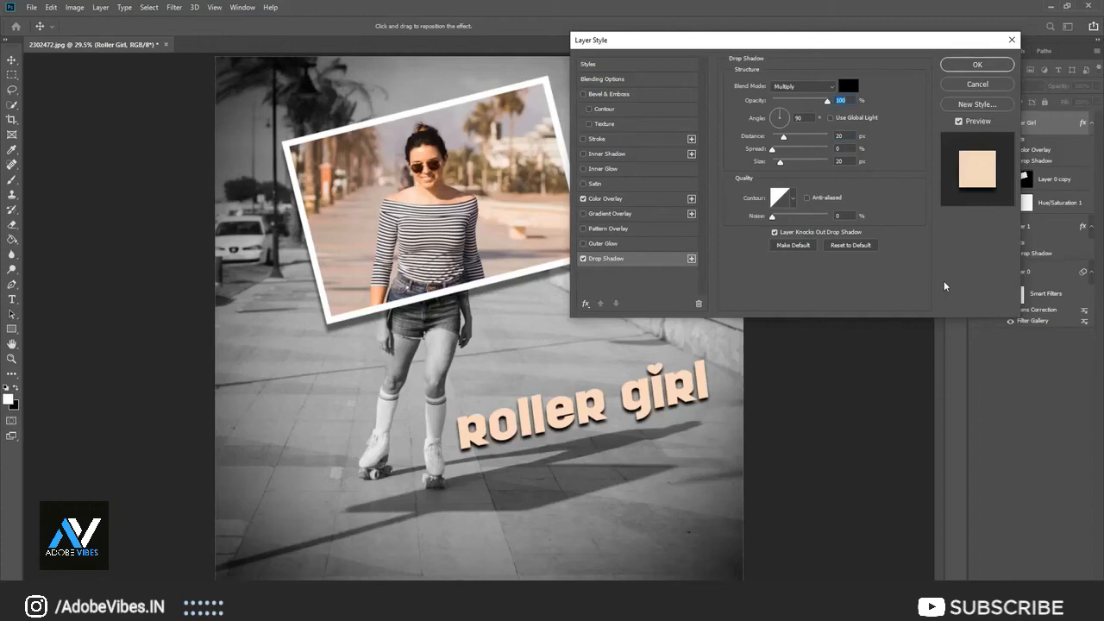
pyautogui.click(967, 67)
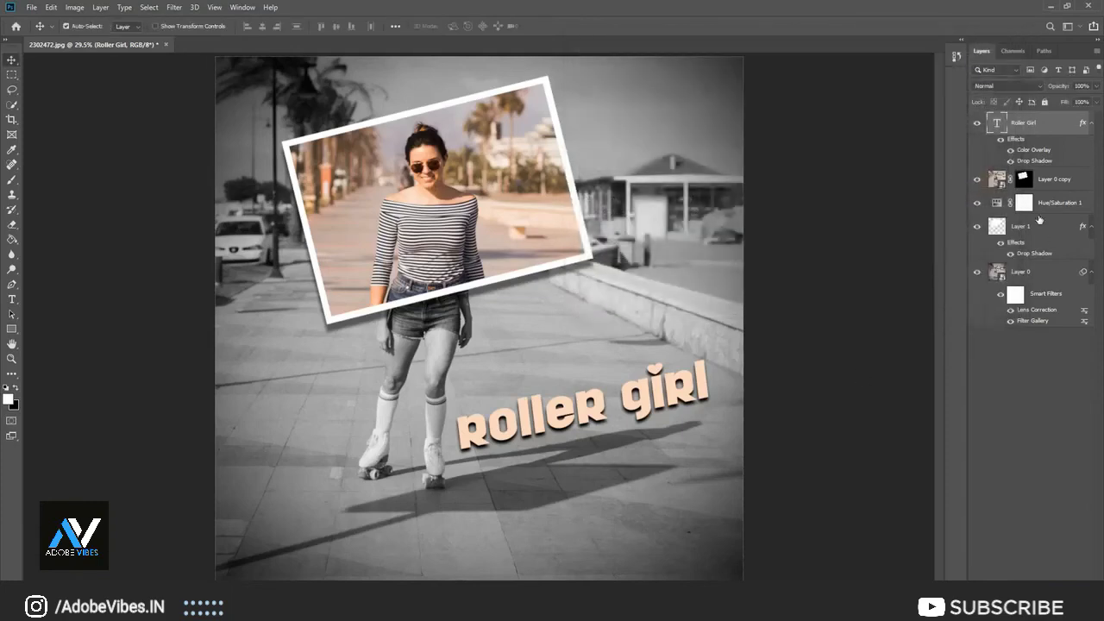
# Step: Group all layers from Layer 0 copy down to Layer 0, and put the Roller Girl text layer in its own group
pyautogui.click(1063, 183)
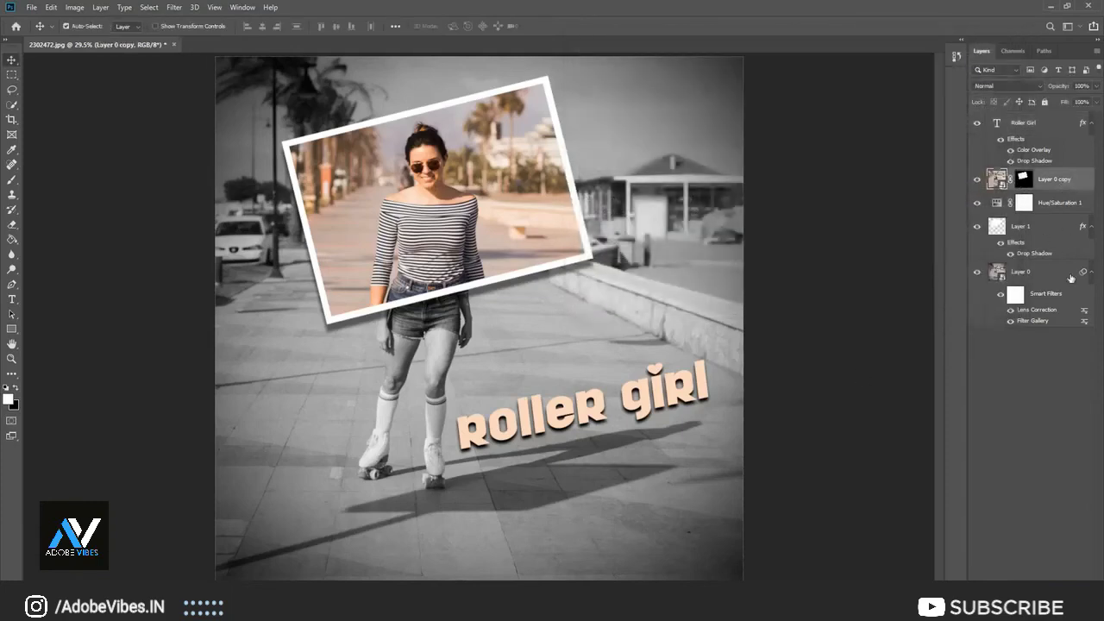
pyautogui.keyDown('shift'); pyautogui.click(1061, 324); pyautogui.keyUp('shift')
pyautogui.hotkey('ctrl', 'g')
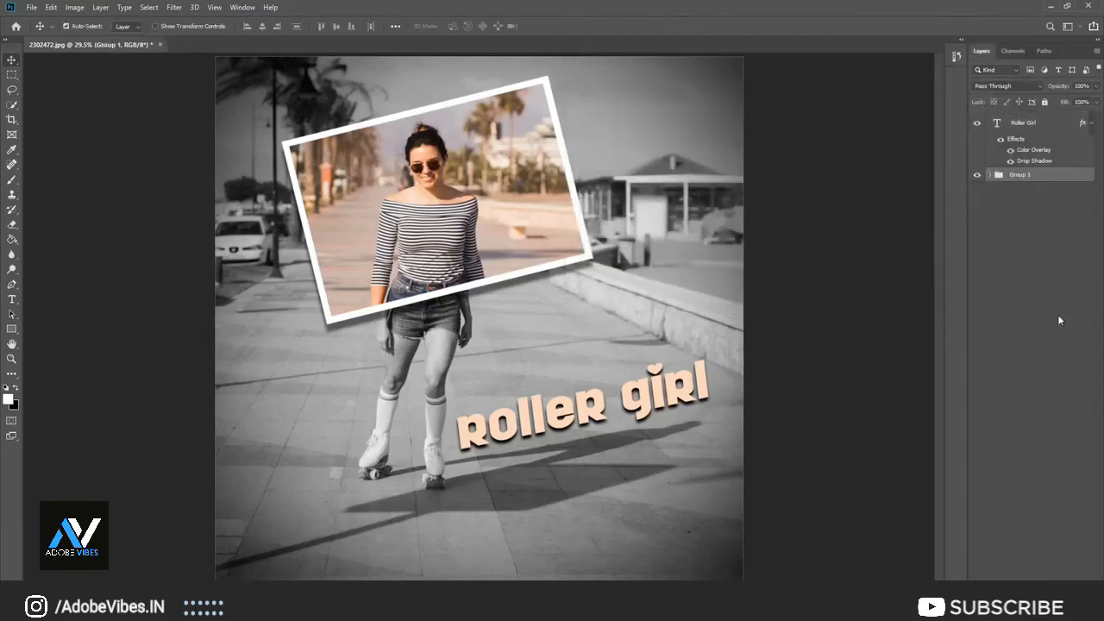
pyautogui.click(1017, 125)
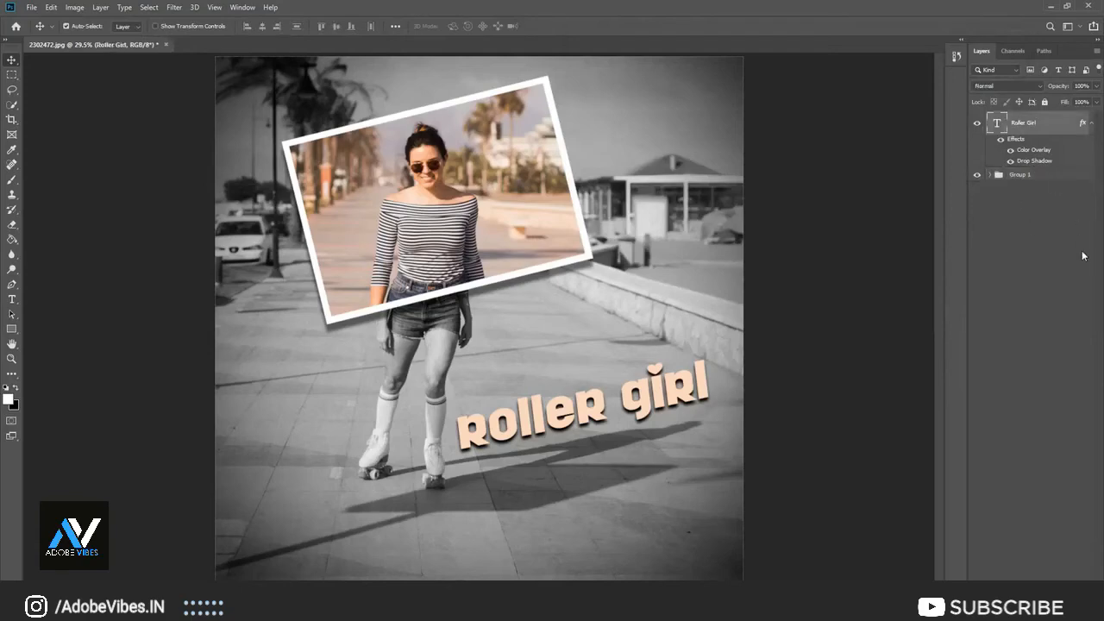
pyautogui.hotkey('ctrl', 'g')
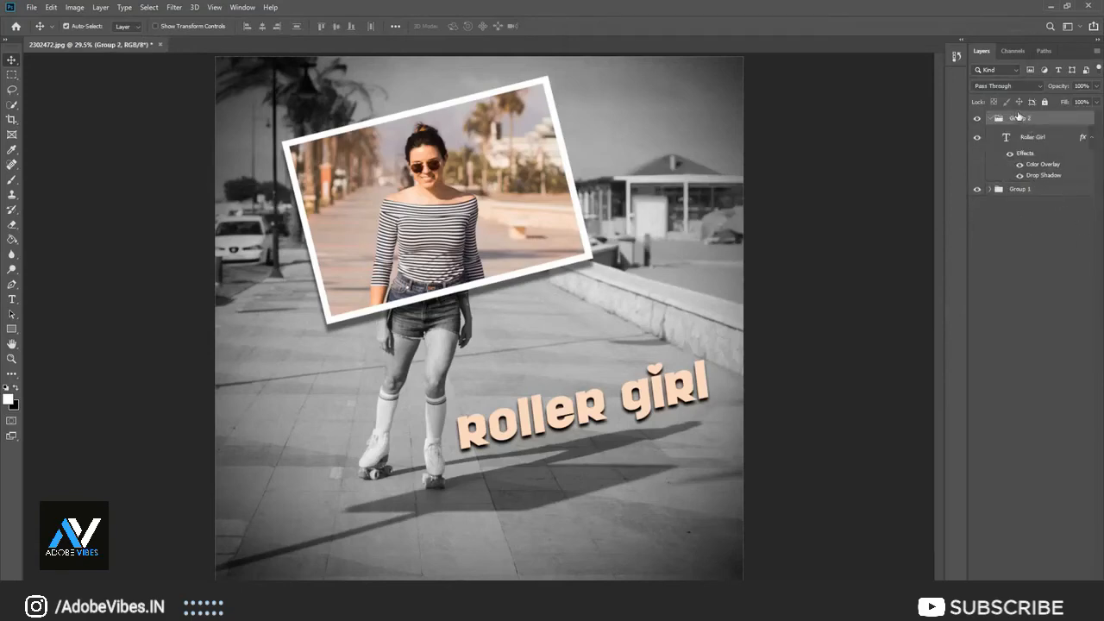
# Step: Rename the group holding the Roller Girl text layer as Text and collapse it
pyautogui.doubleClick(1019, 118)
pyautogui.press('Return')
pyautogui.click(990, 118)
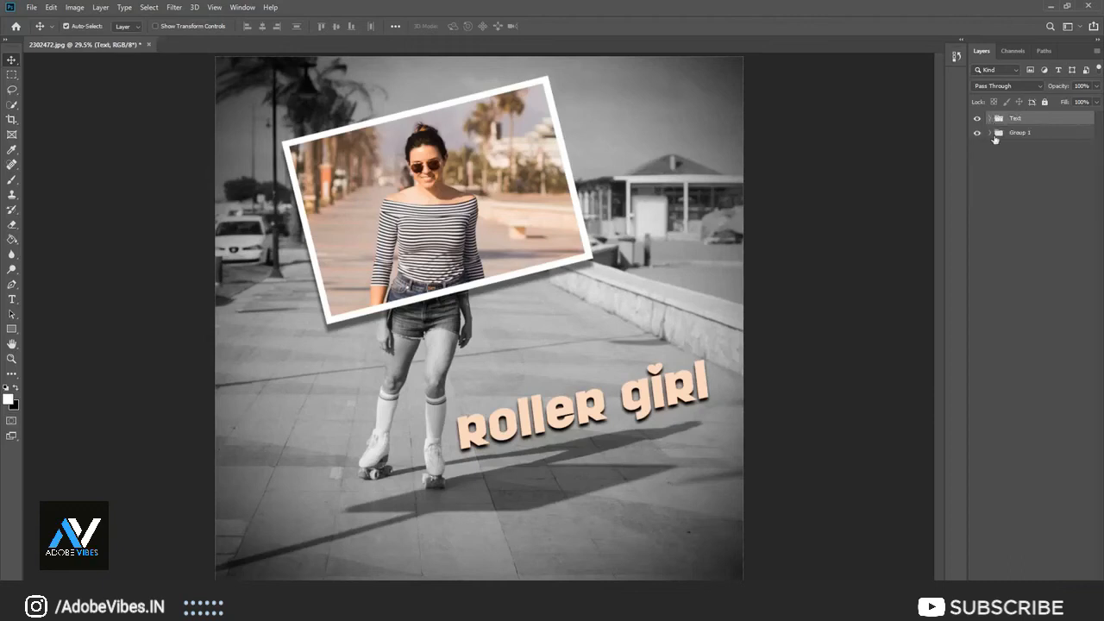
# Step: Stamp the visible artwork without the Text group onto a new layer above Group 1, and show the Text group again
pyautogui.click(1019, 134)
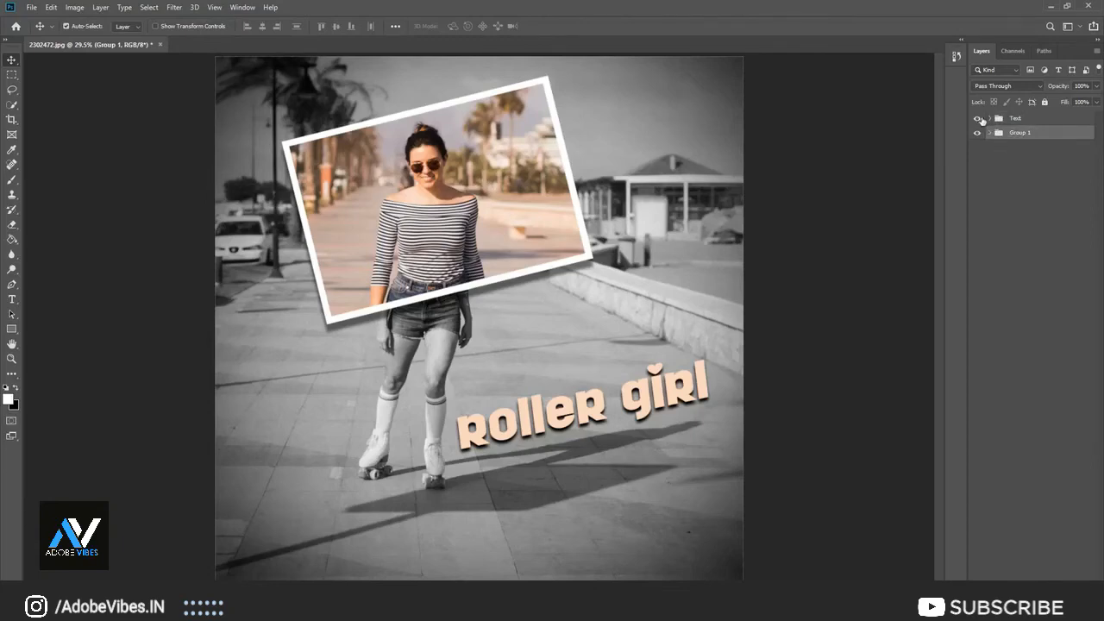
pyautogui.click(978, 118)
pyautogui.press('ctrl')
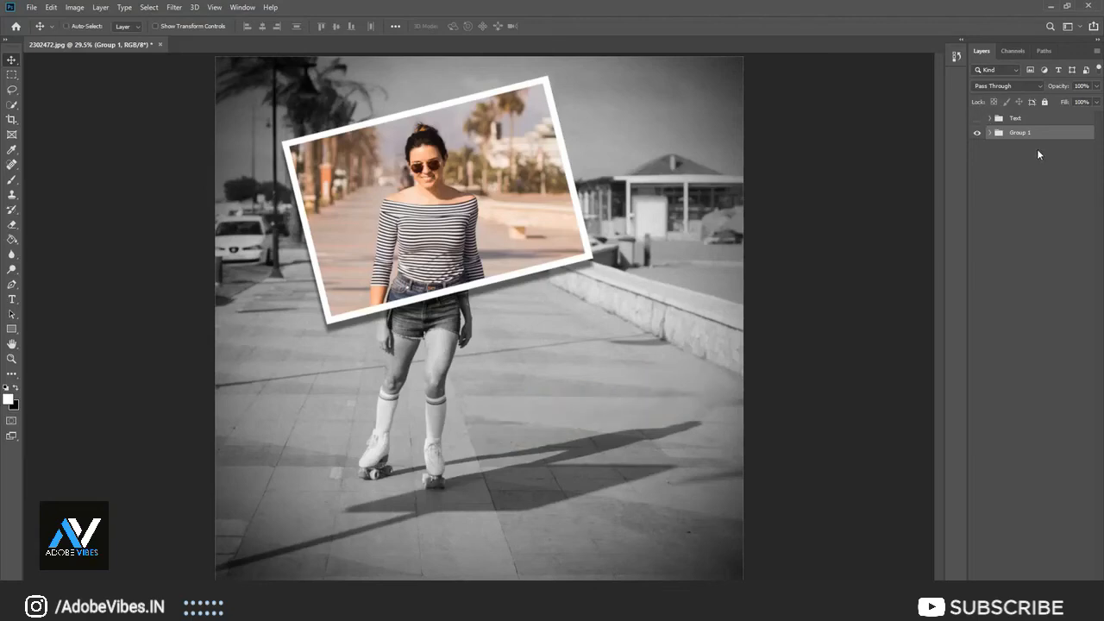
pyautogui.hotkey('ctrl', 'shift', 'alt', 'e')
pyautogui.click(977, 118)
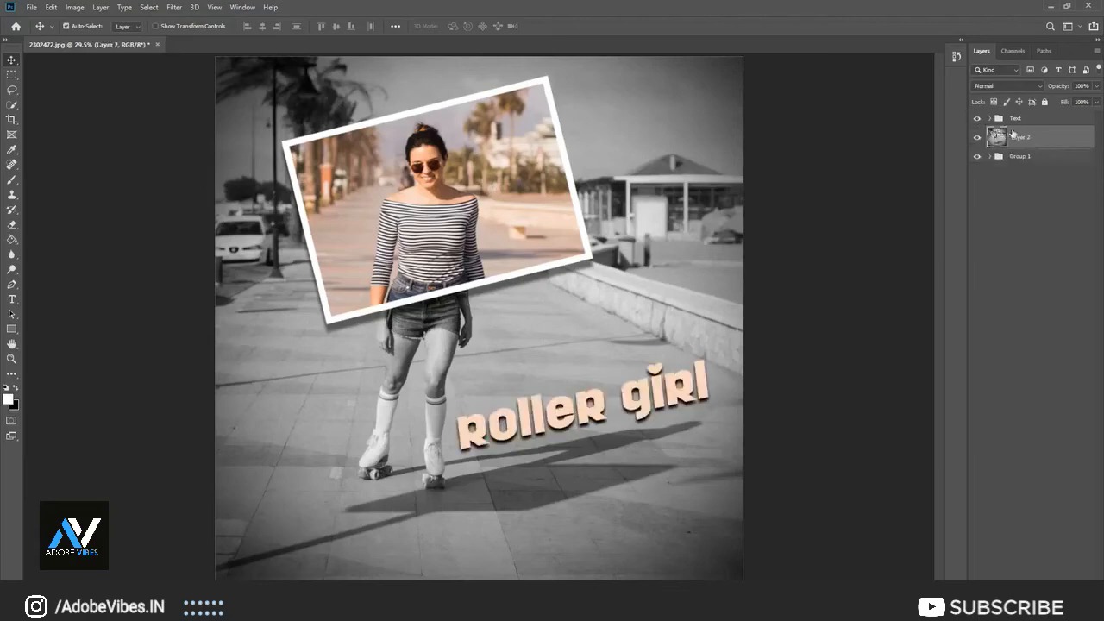
# Step: Apply the Color Efex Pro 4 Cross Processing filter with method C04 to the stamped layer
pyautogui.click(174, 7)
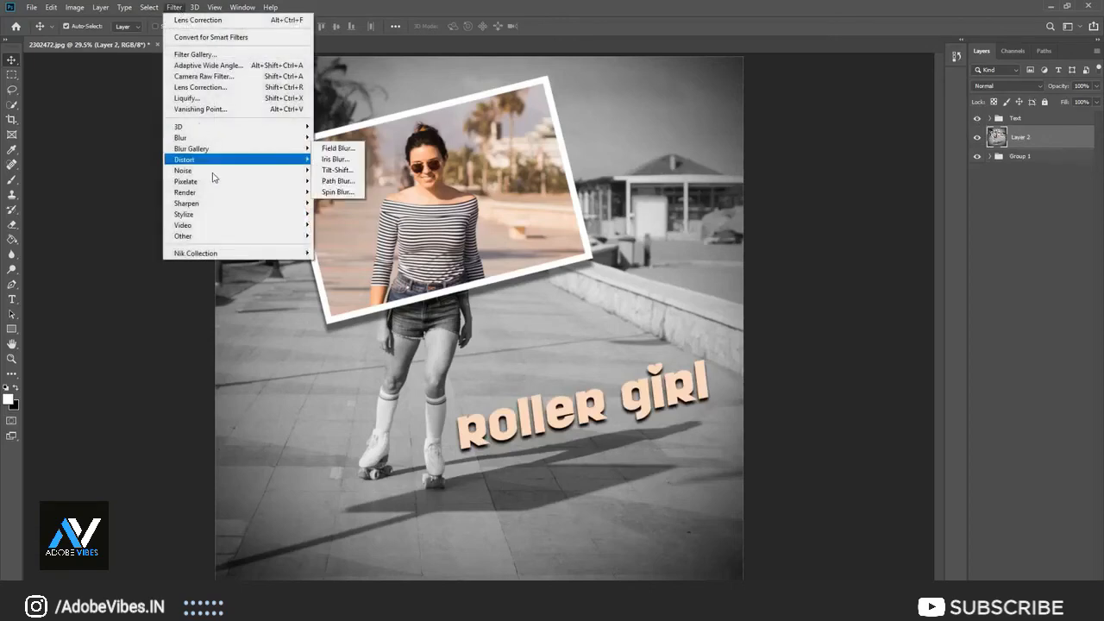
pyautogui.moveTo(223, 252)
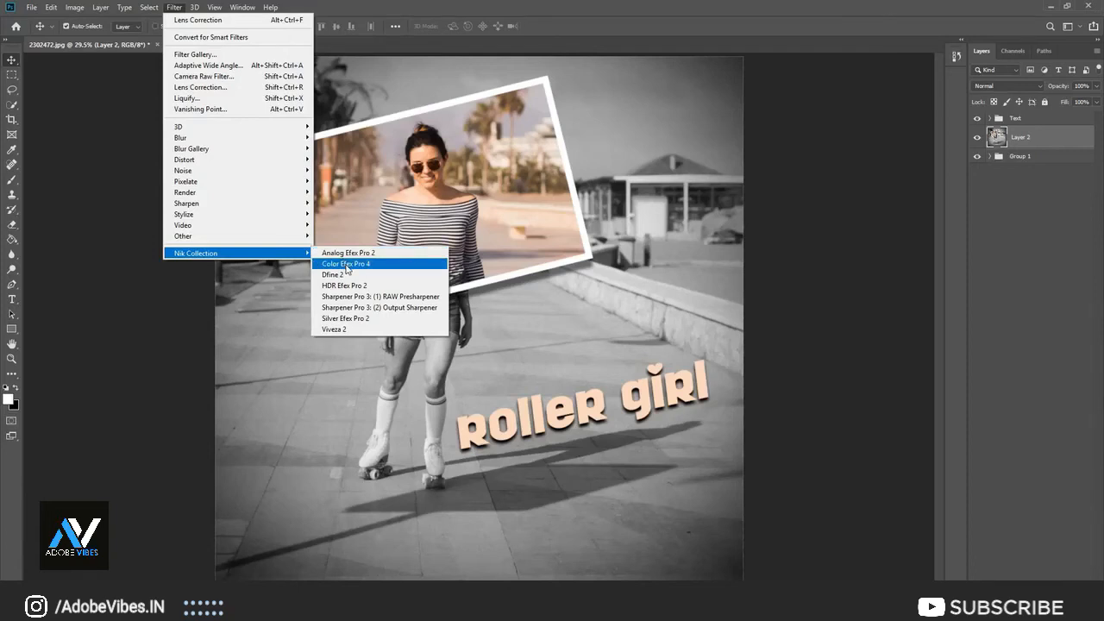
pyautogui.click(346, 264)
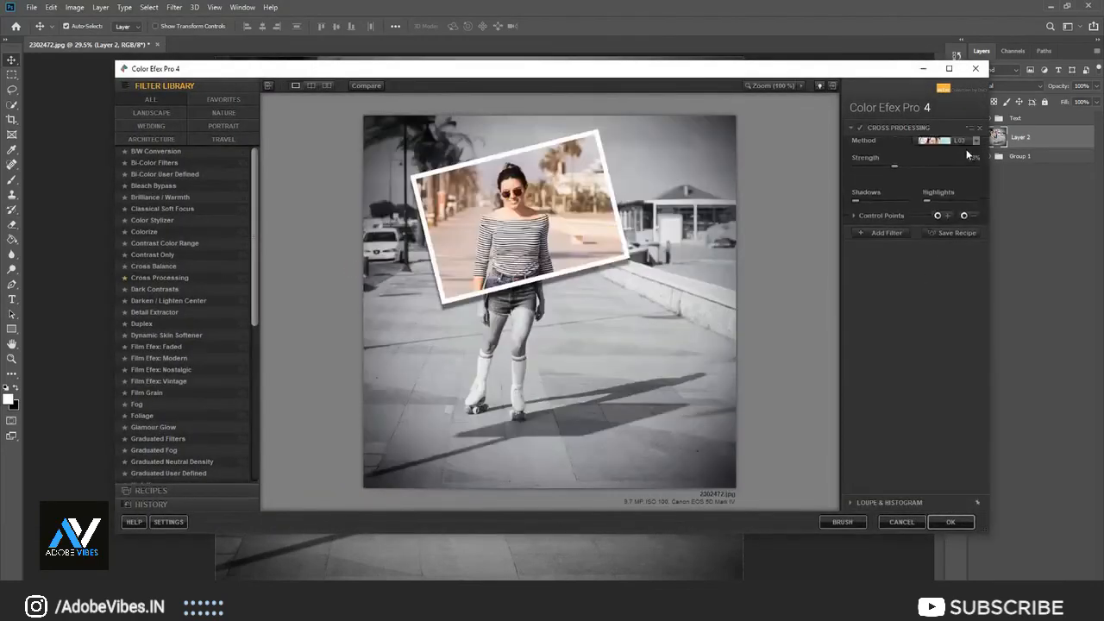
pyautogui.click(976, 152)
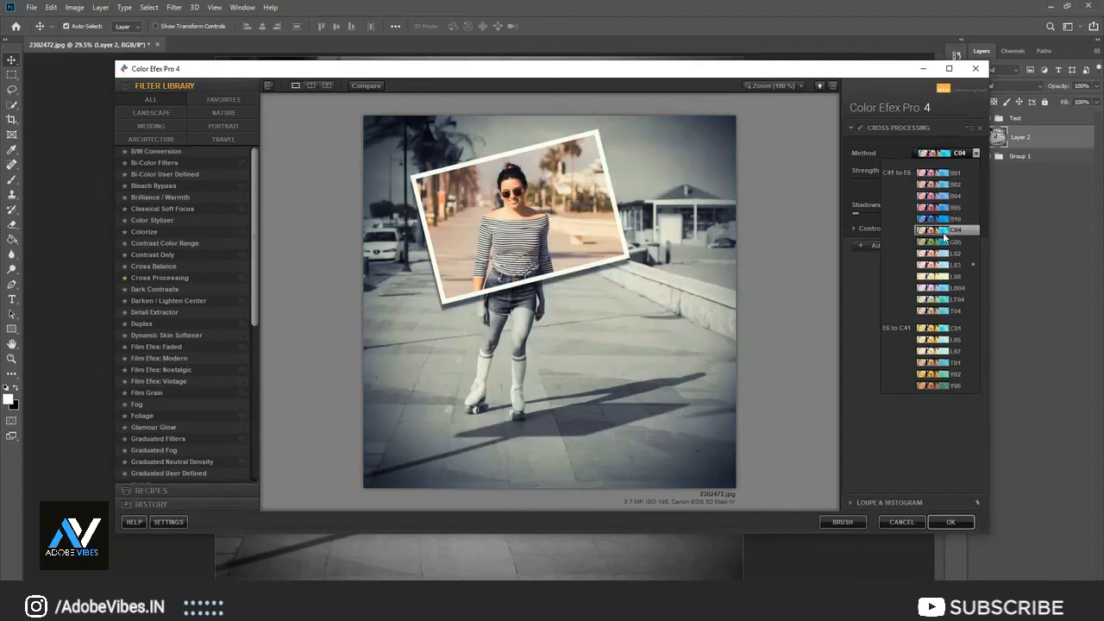
pyautogui.click(945, 235)
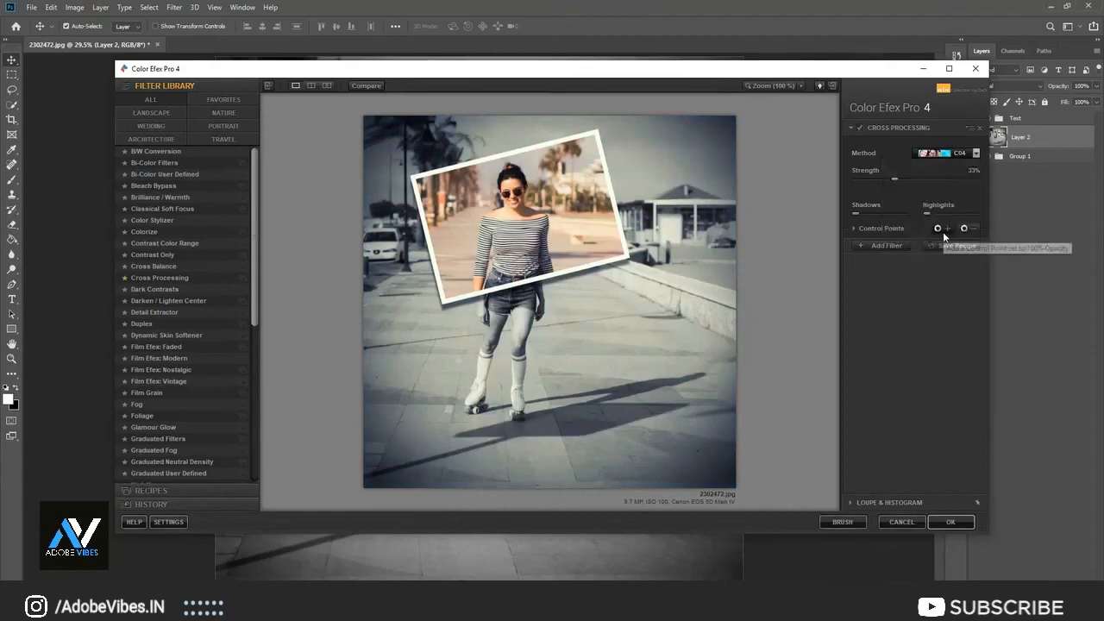
pyautogui.click(954, 523)
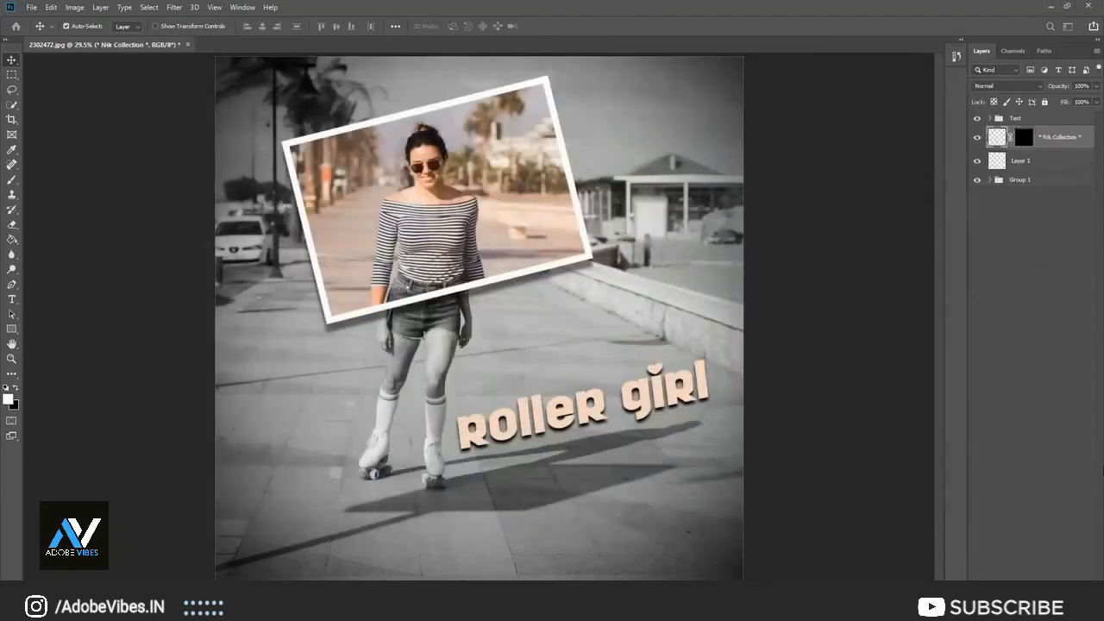